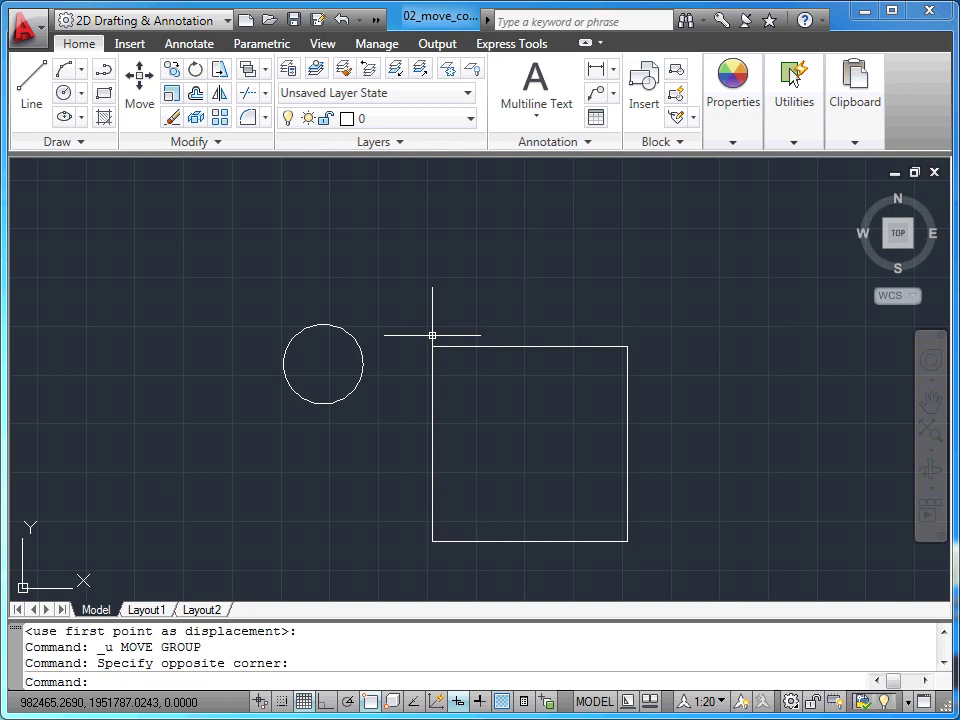
Move the circle by its centre onto the square's top-left corner.
click(147, 94)
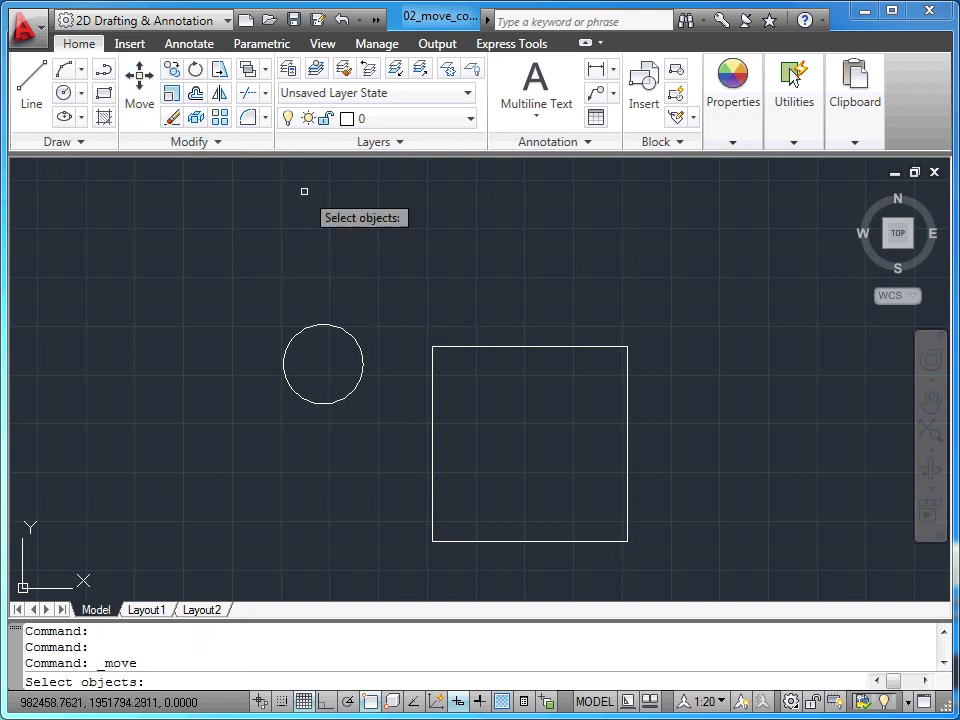
click(328, 325)
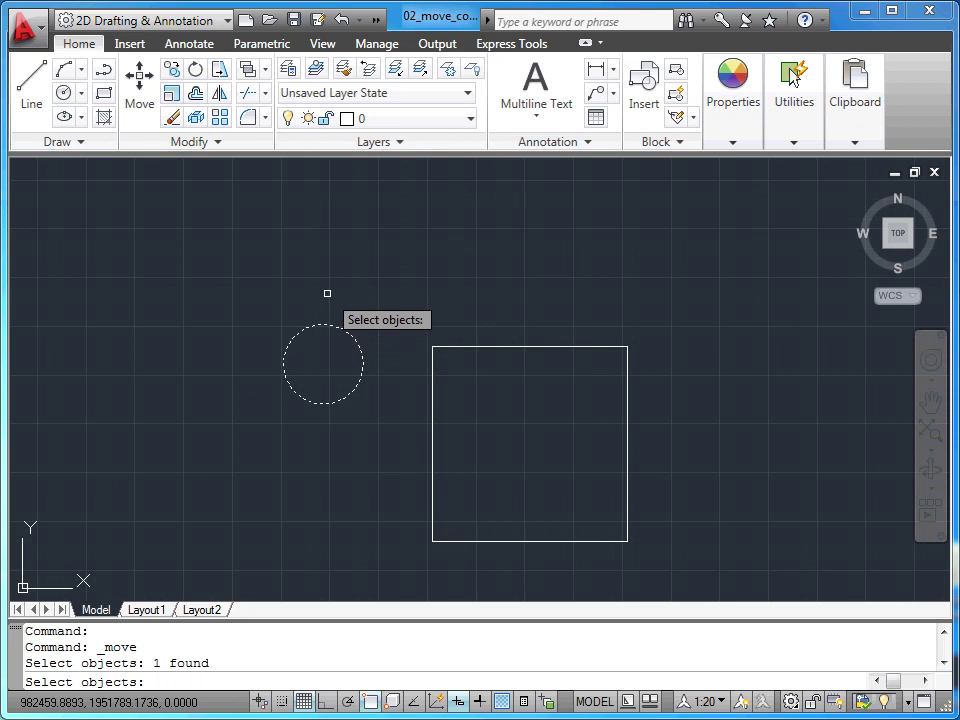
key(Return)
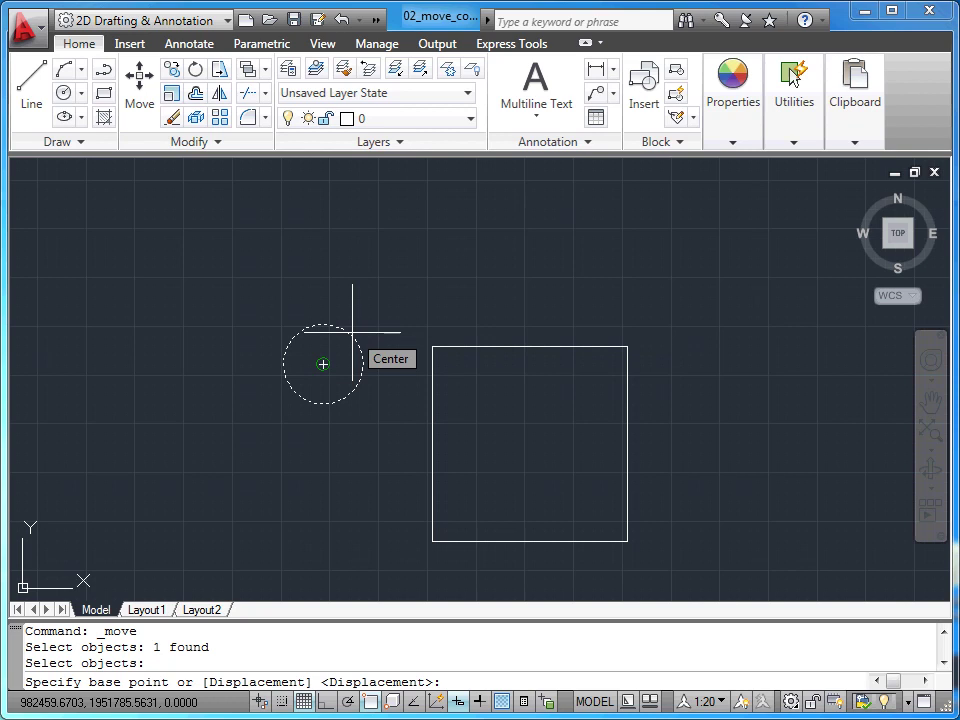
click(352, 332)
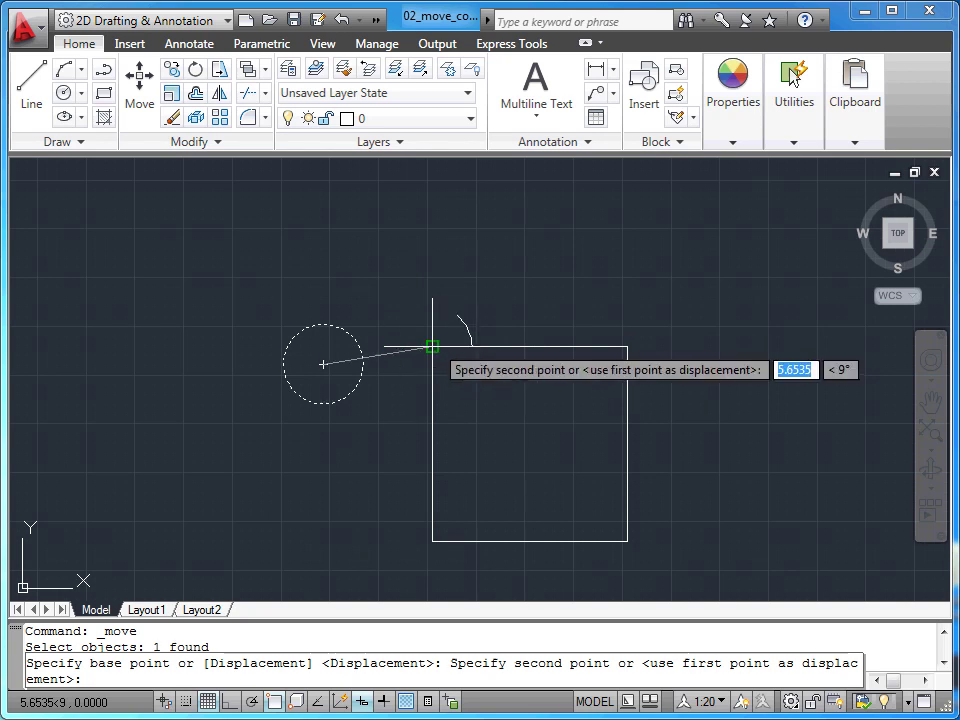
click(432, 346)
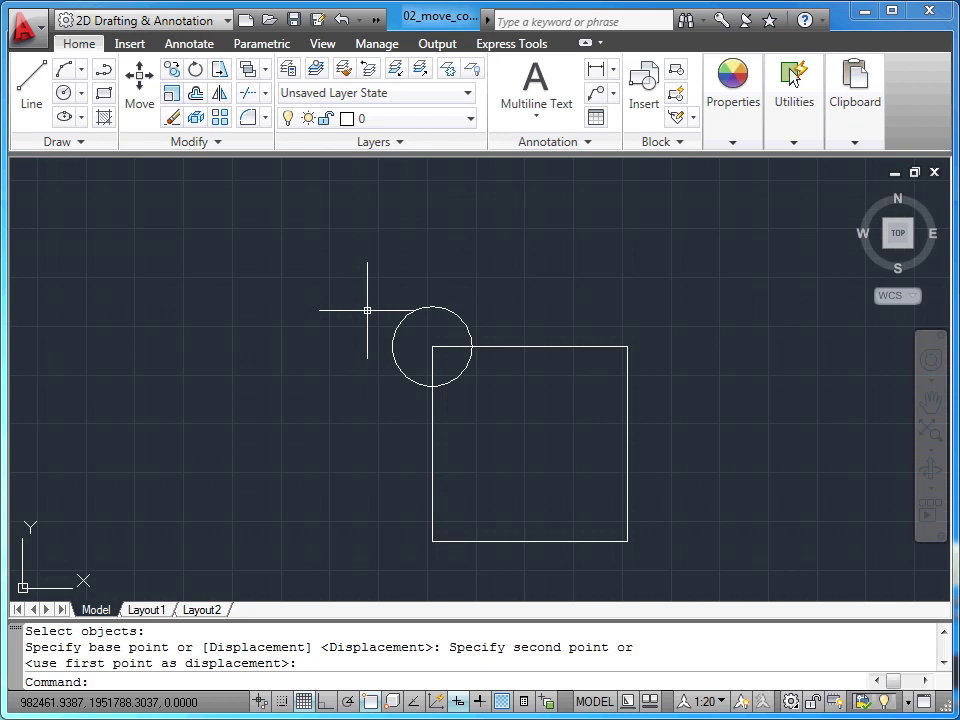
Move the circle's centre from the square's top-left corner to its top-right corner.
click(140, 100)
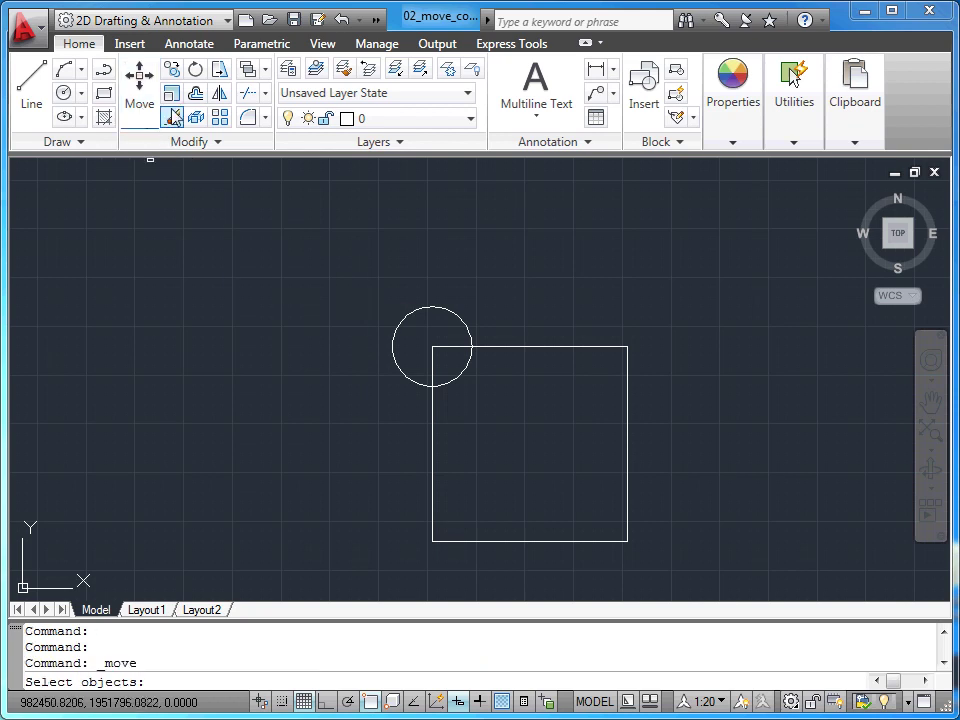
click(426, 308)
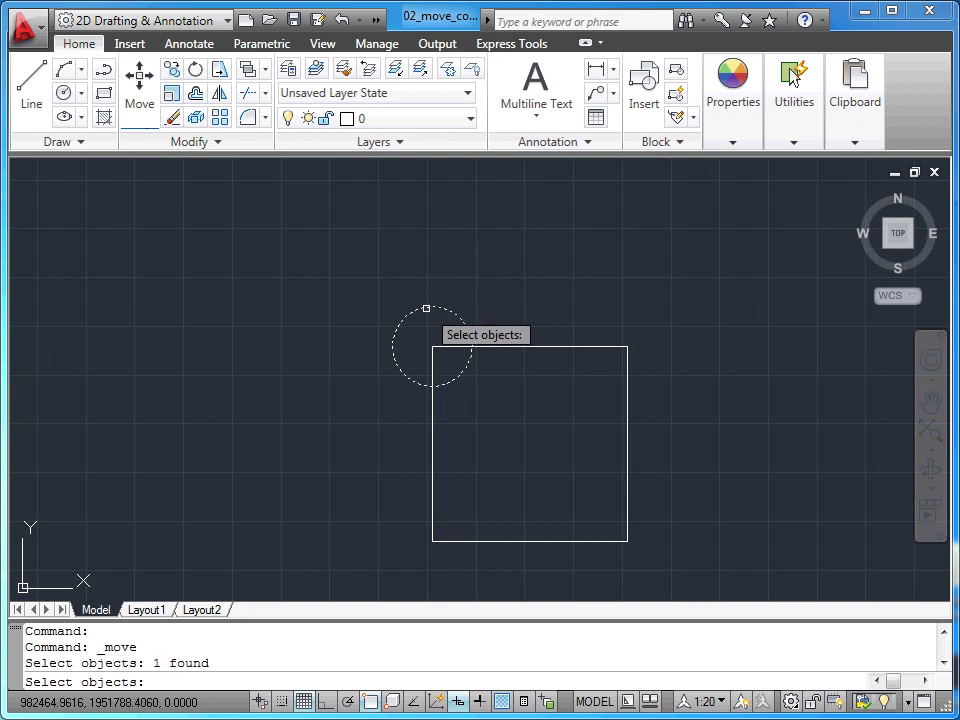
key(Return)
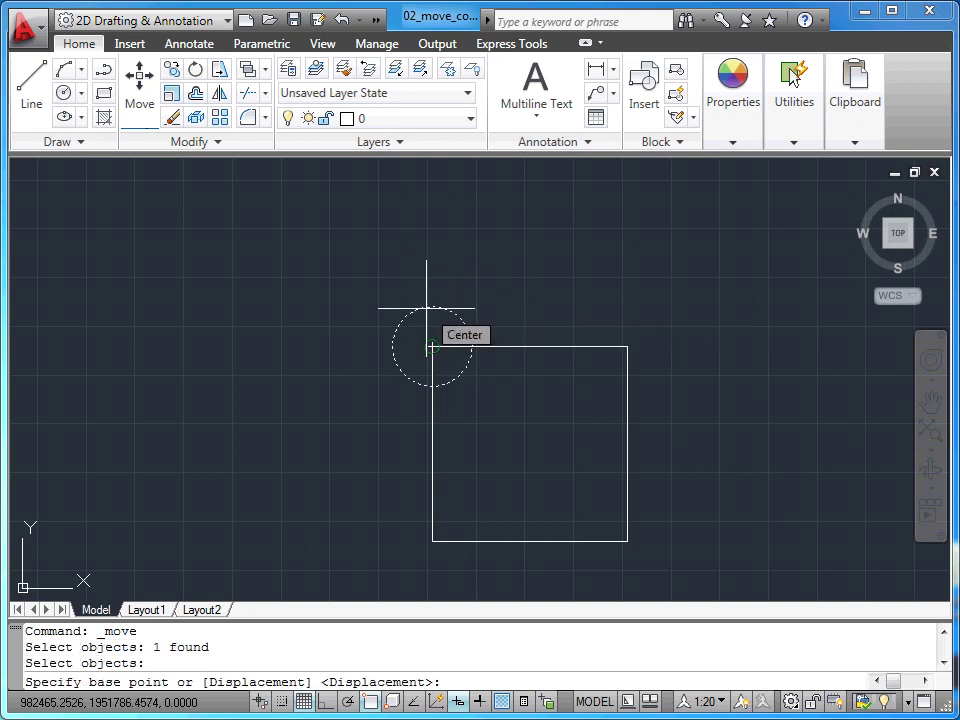
click(442, 309)
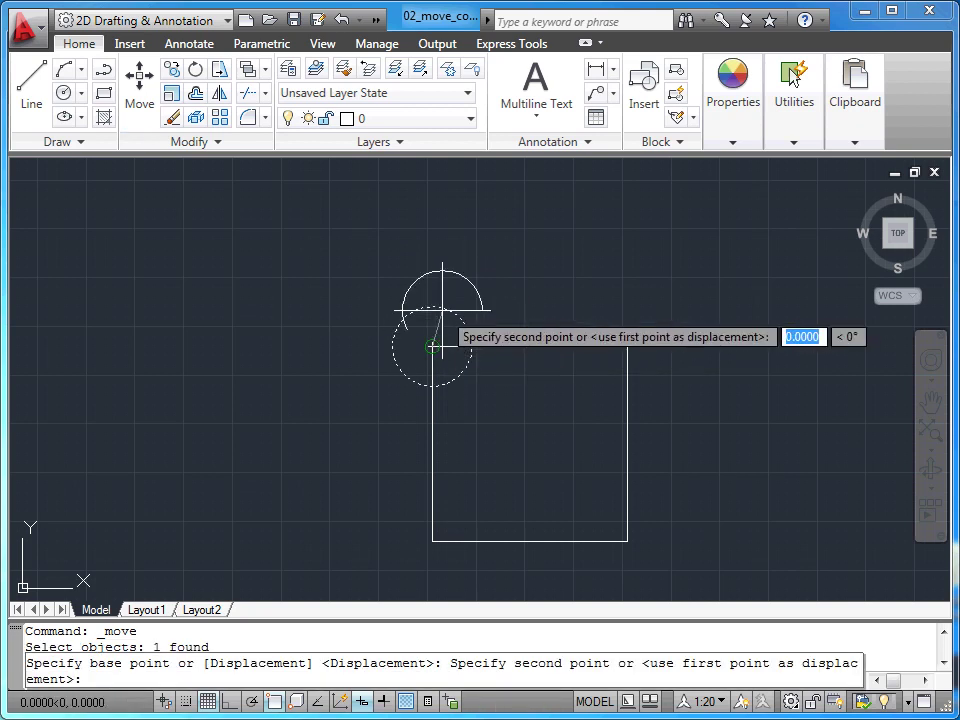
click(627, 346)
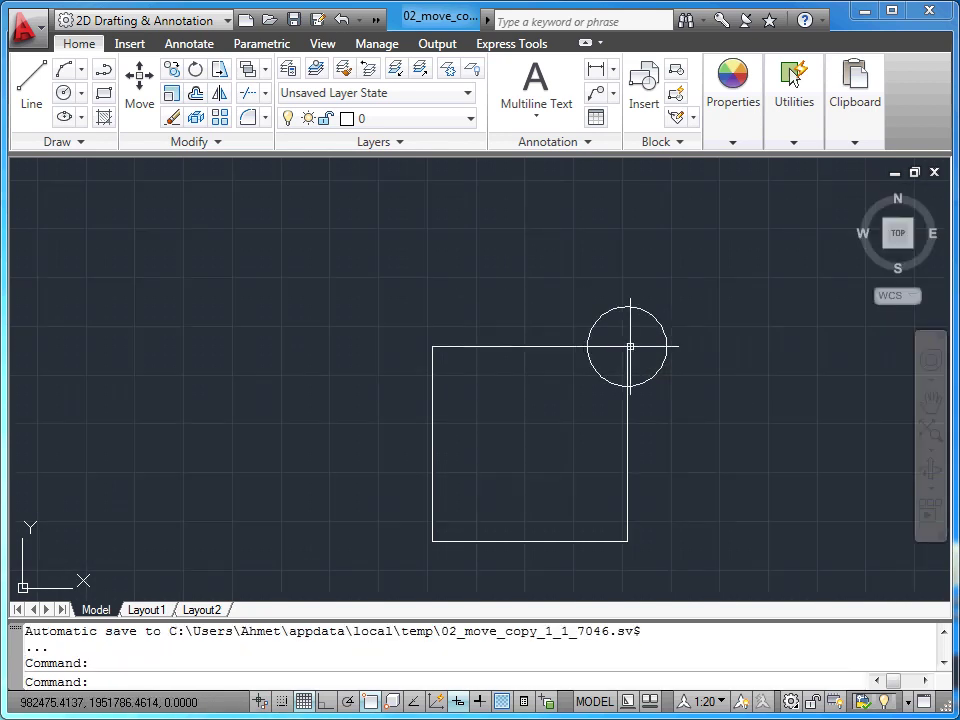
Zoom out and pan the view down-left to leave empty space above the square.
scroll(630, 346, down, 3)
scroll(628, 345, down, 2)
mouse_move(630, 345)
middle_down()
mouse_move(596, 493)
mouse_move(681, 443)
mouse_move(716, 446)
mouse_move(716, 433)
middle_up()
scroll(596, 490, up, 2)
scroll(585, 484, up, 4)
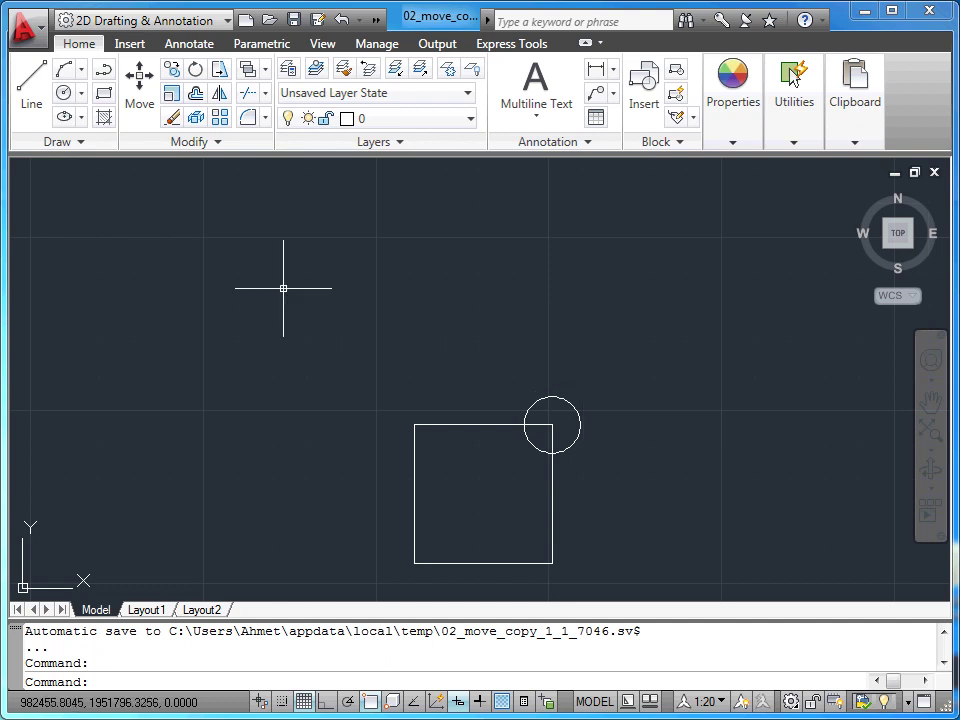
With Ortho on, move the circle from its centre 10 units straight up.
click(137, 106)
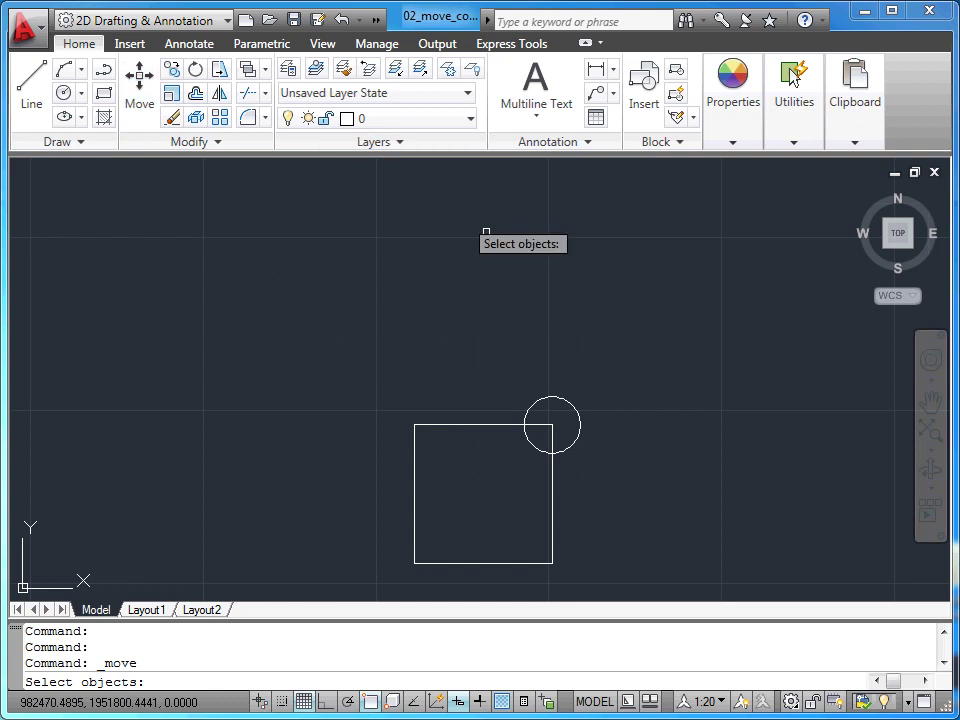
click(571, 403)
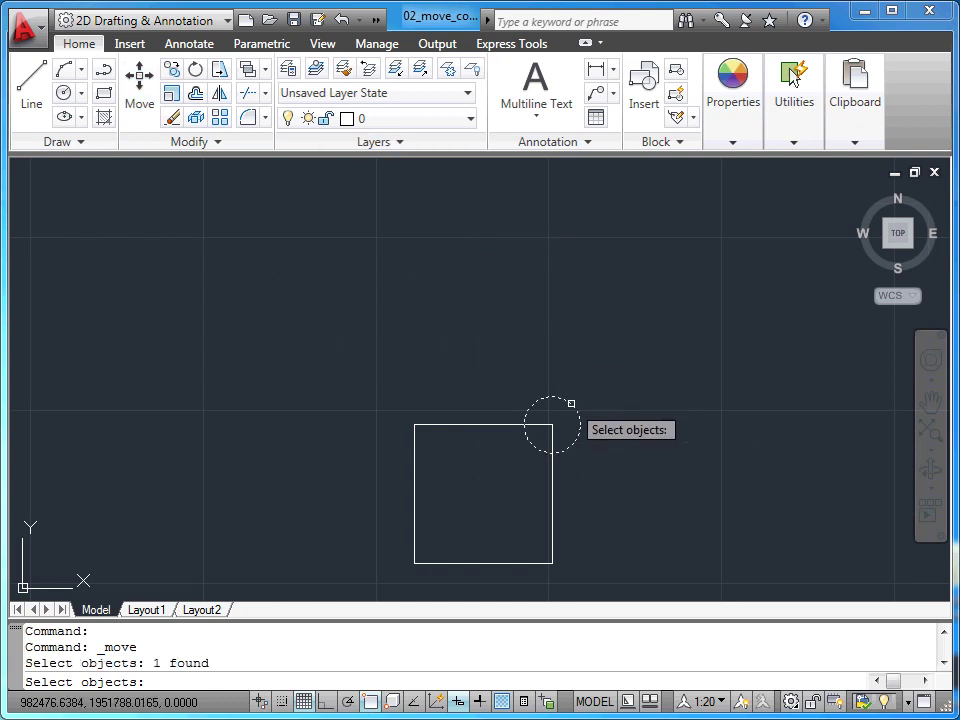
key(Return)
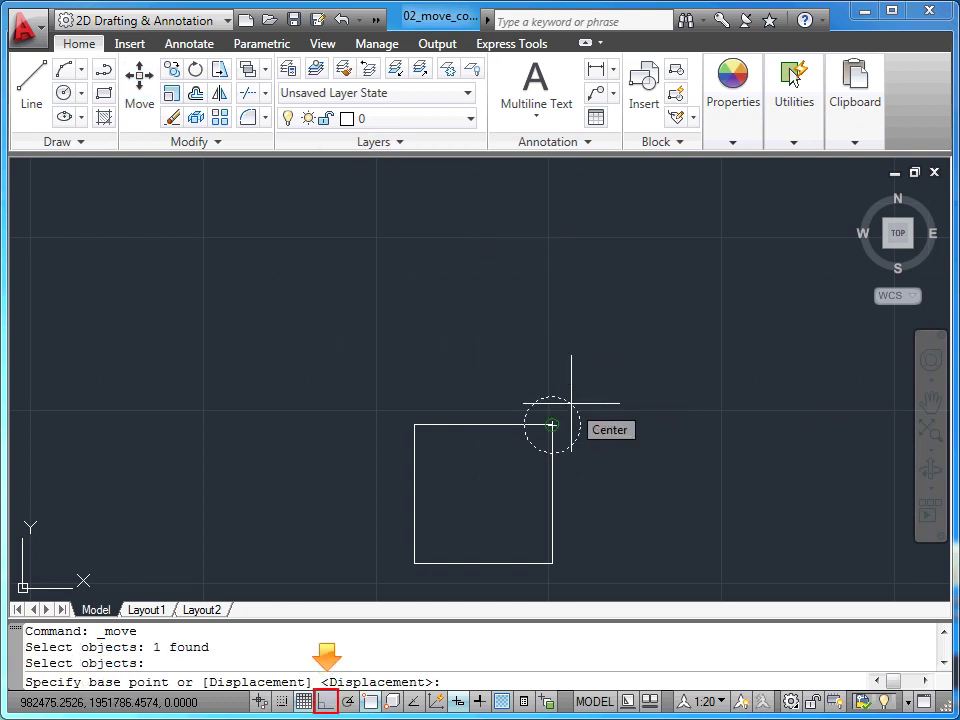
click(571, 403)
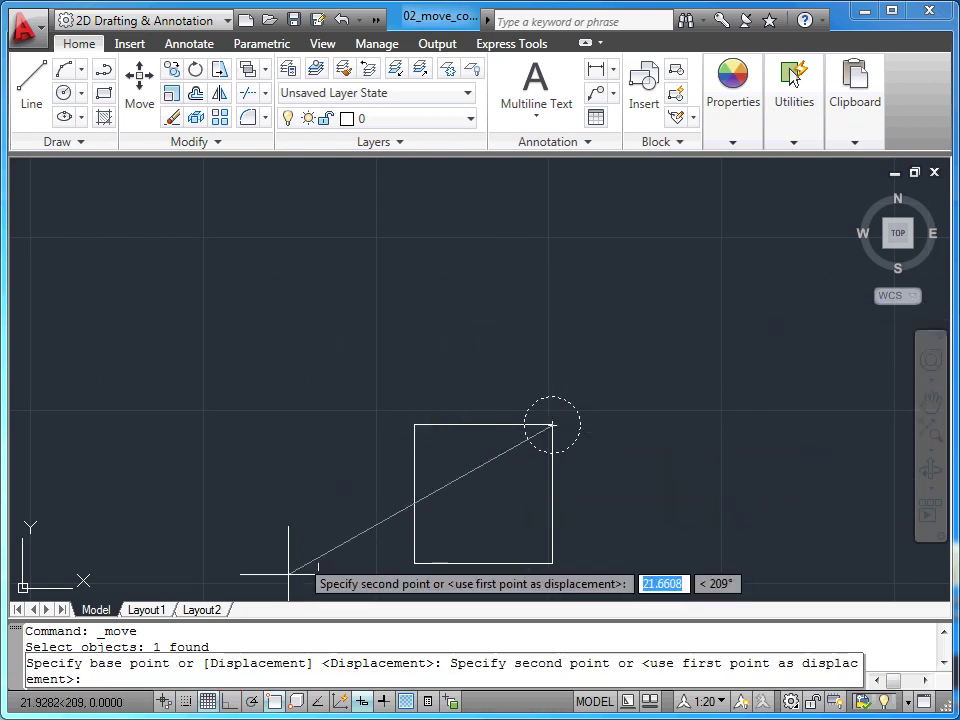
click(229, 701)
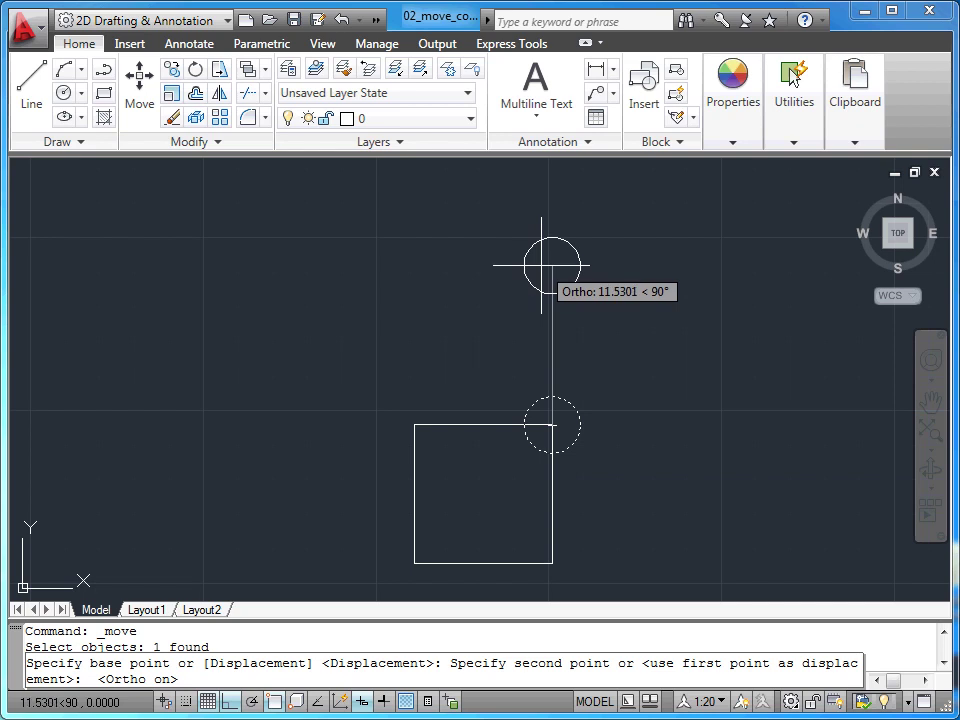
text(10)
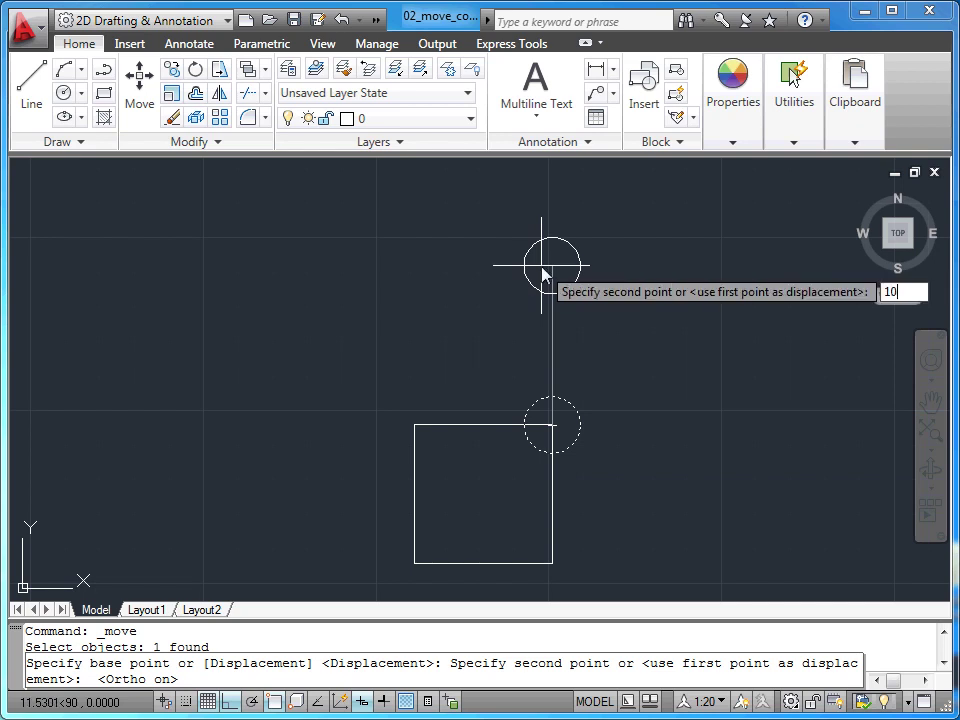
key(Return)
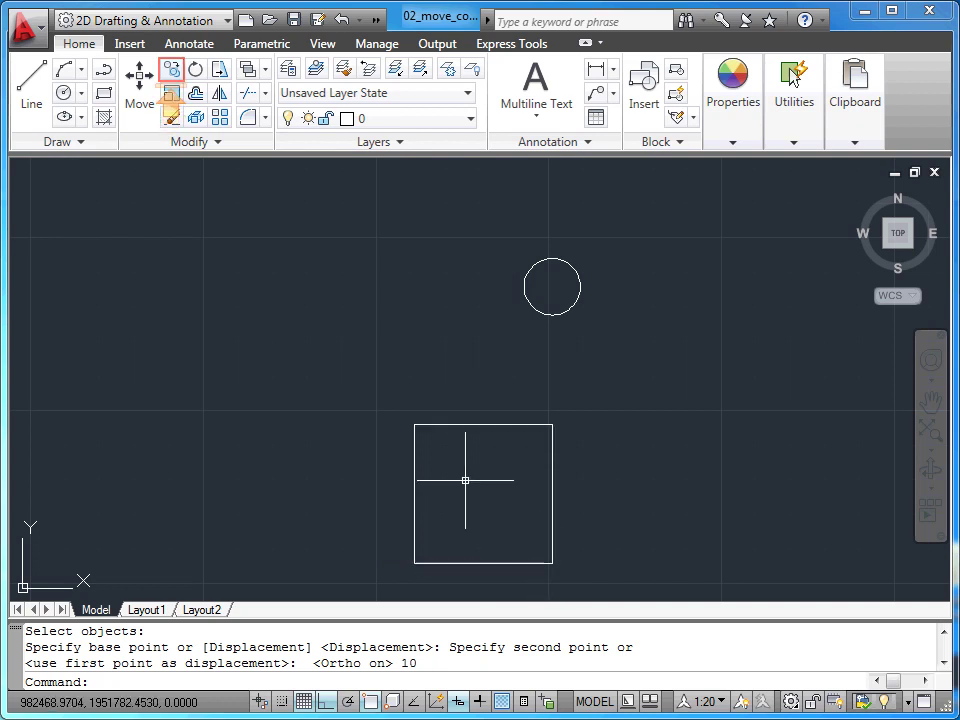
Copy the circle by its centre onto the square's top-right, top-left, bottom-left and bottom-right corners.
click(173, 72)
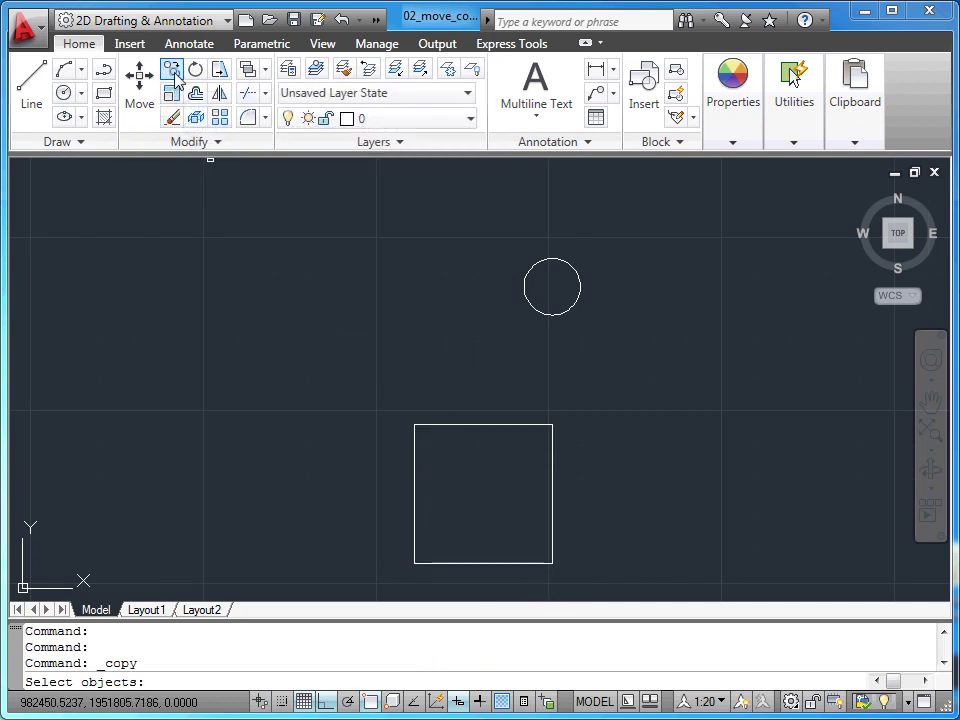
click(544, 262)
key(Return)
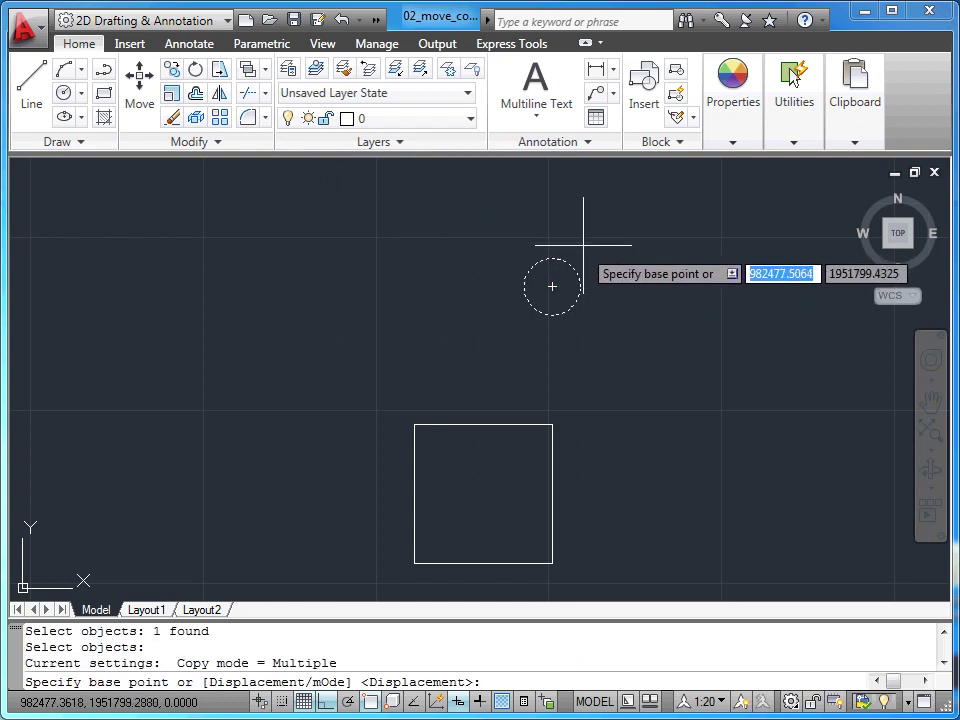
click(570, 265)
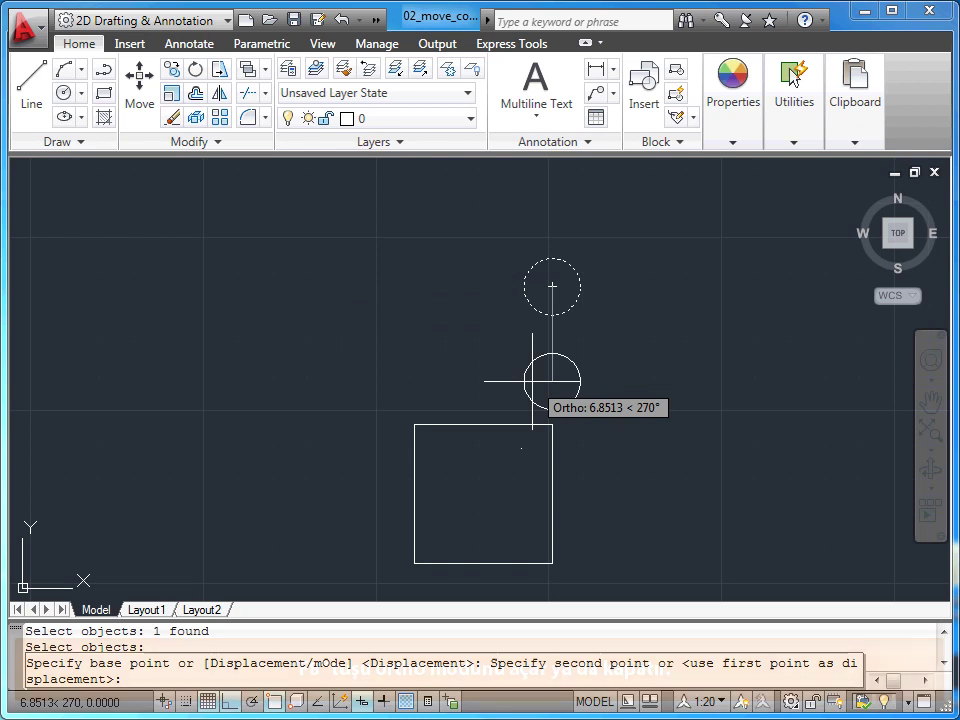
key(F8)
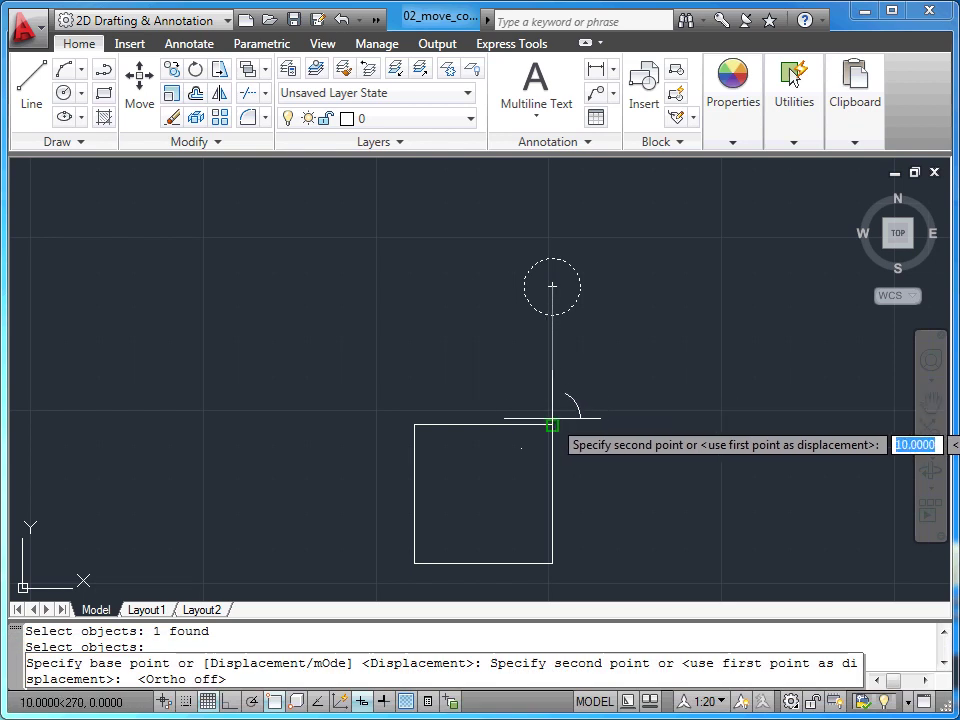
click(552, 425)
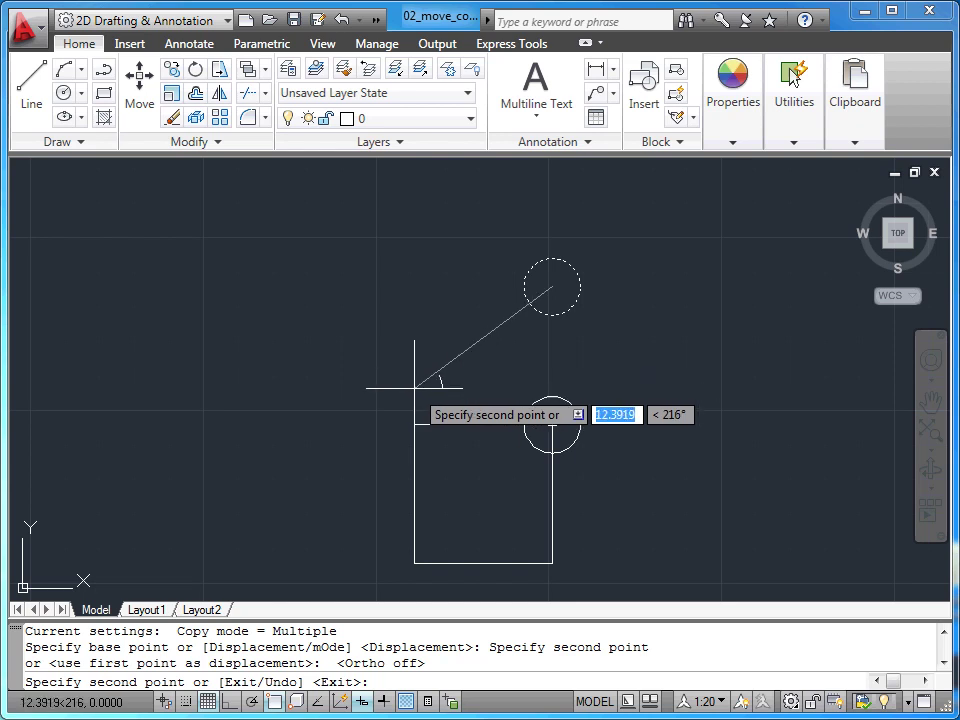
click(414, 425)
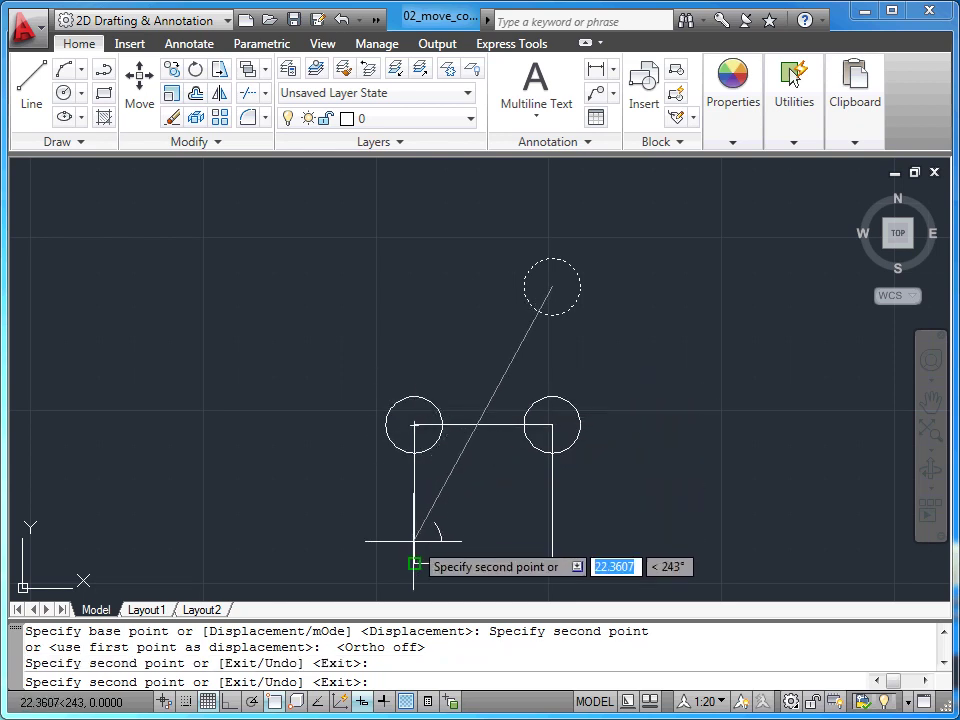
click(414, 563)
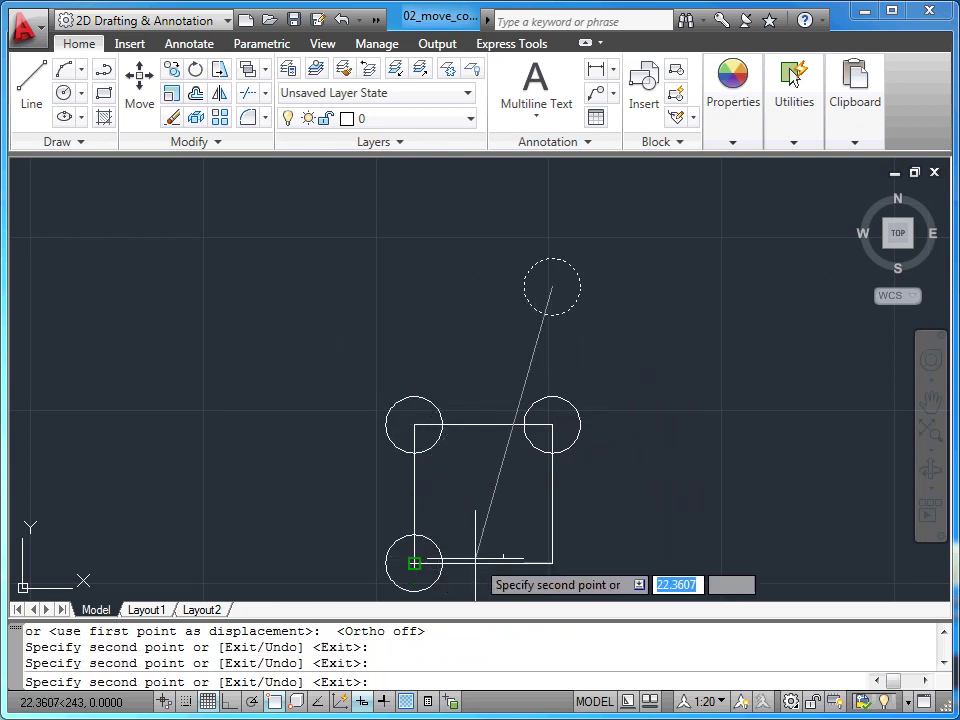
click(552, 563)
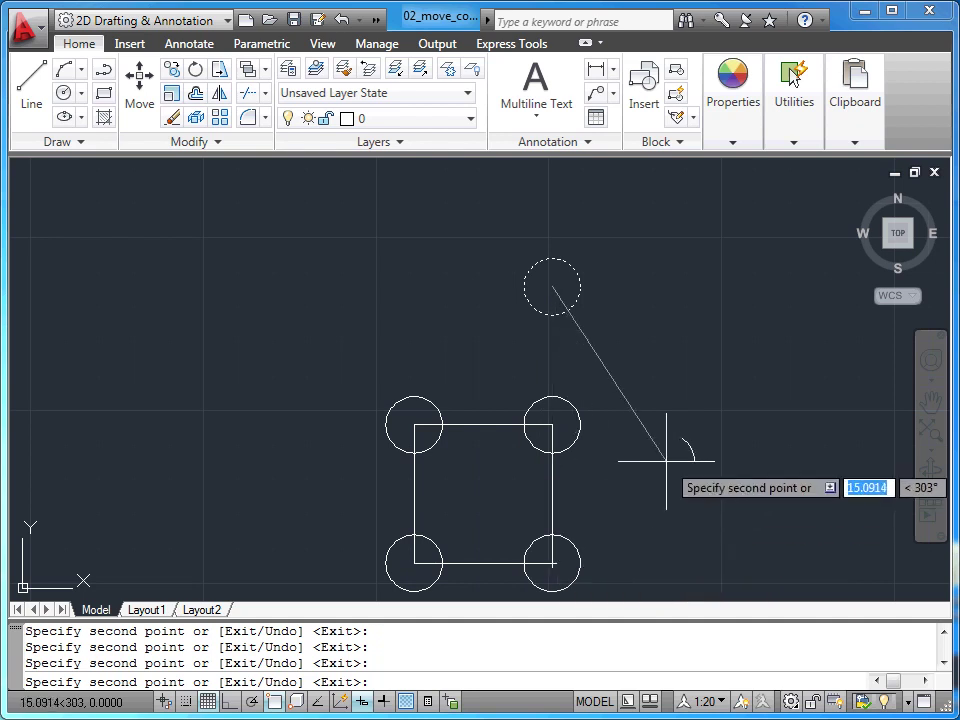
key(BackSpace)
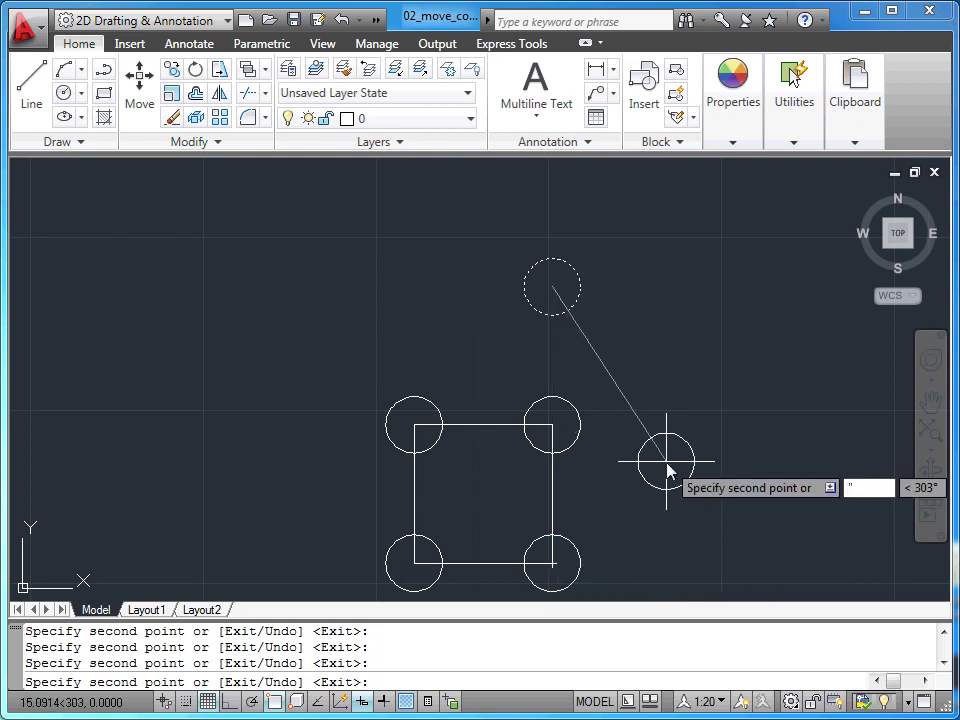
key(Escape)
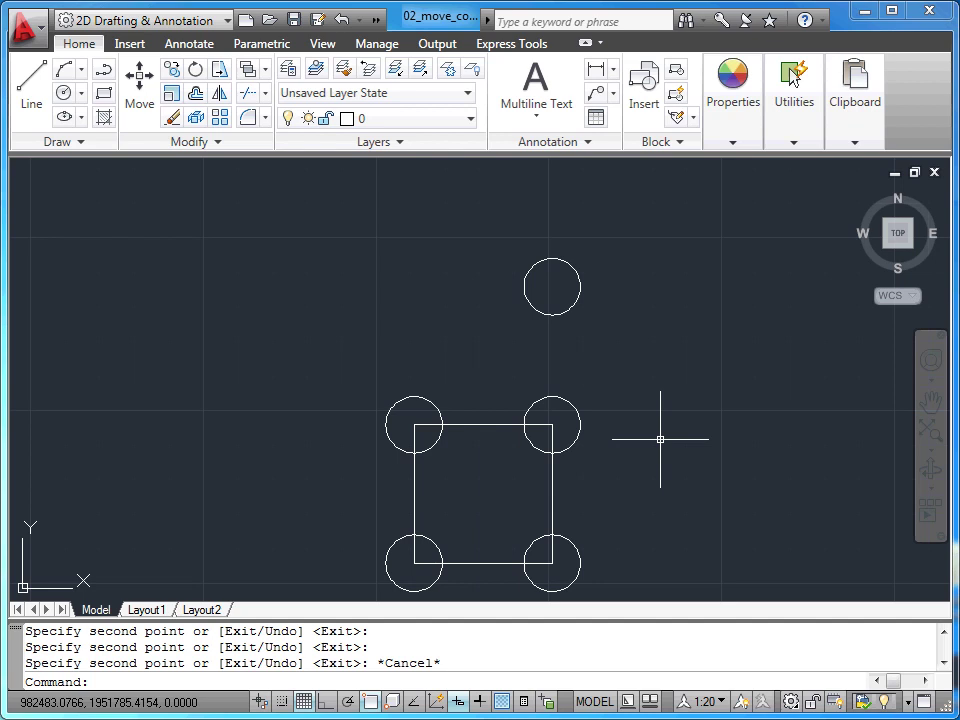
Zoom out and pan across to centre the restaurant site plan in the view.
scroll(660, 439, down, 2)
scroll(660, 439, down, 2)
scroll(660, 439, down, 2)
mouse_move(660, 439)
middle_down()
mouse_move(688, 440)
mouse_move(424, 433)
middle_up()
middle_drag(575, 405, 311, 386)
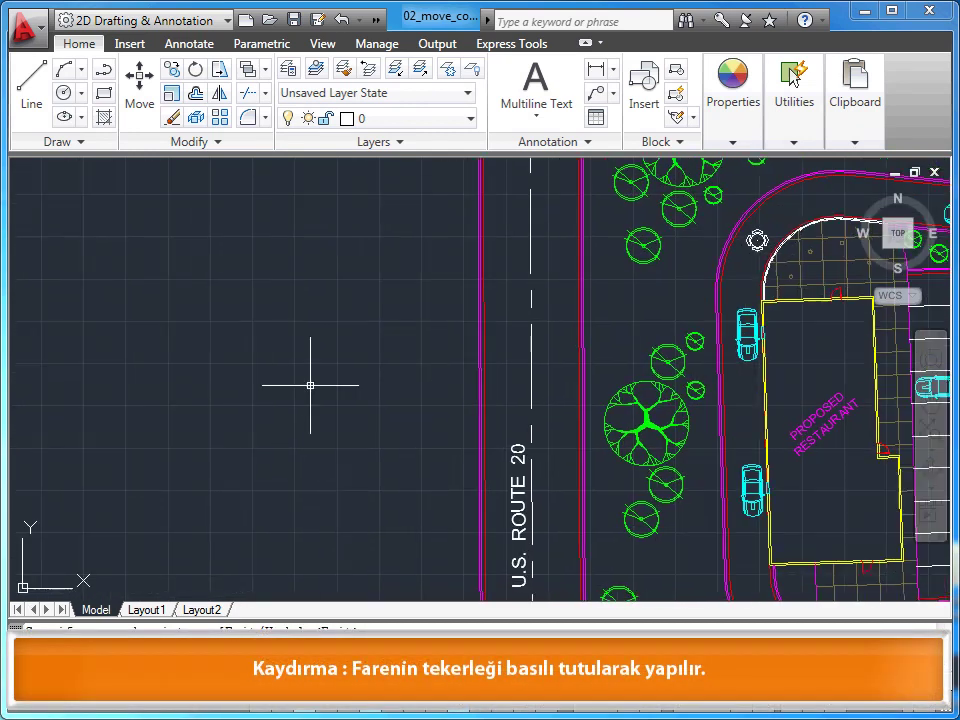
scroll(311, 385, down, 2)
scroll(690, 407, down, 2)
mouse_move(476, 429)
middle_down()
mouse_move(327, 347)
mouse_move(307, 364)
middle_up()
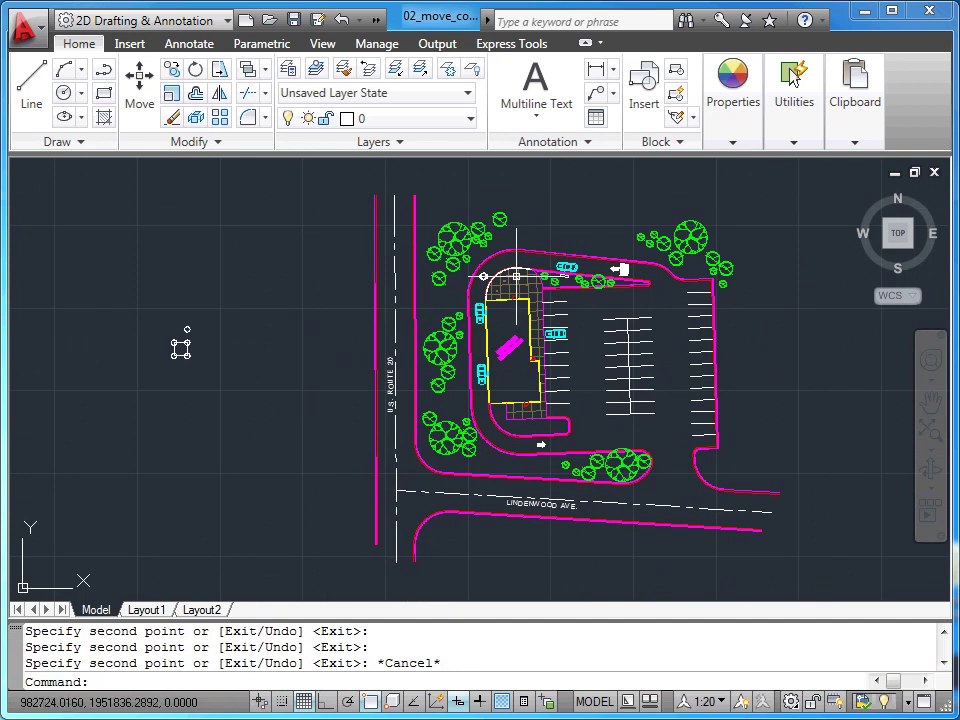
Zoom in on the restaurant's curved corner plaza and the nearby patio table.
scroll(516, 275, up, 1)
scroll(516, 275, up, 3)
scroll(516, 275, up, 2)
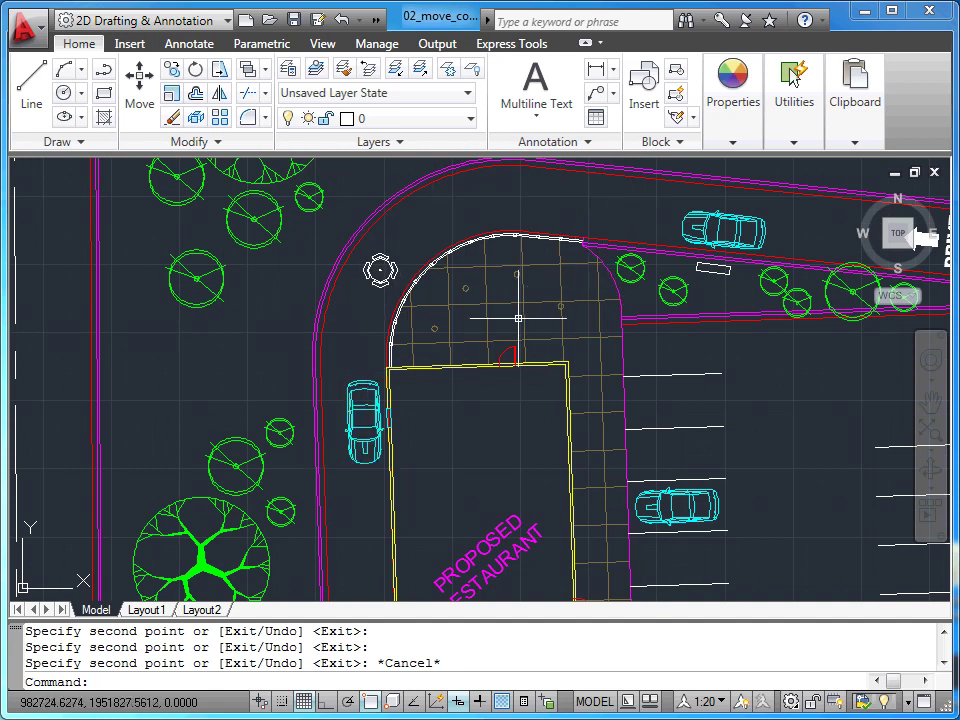
scroll(514, 321, up, 2)
mouse_move(480, 326)
middle_down()
mouse_move(505, 336)
mouse_move(497, 385)
middle_up()
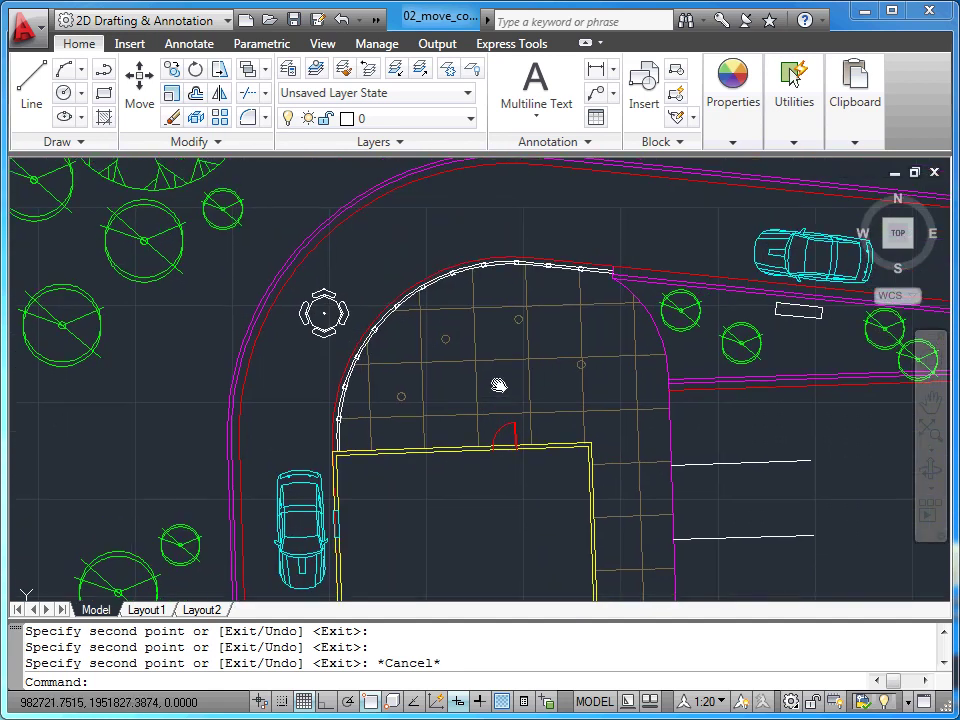
scroll(498, 383, up, 2)
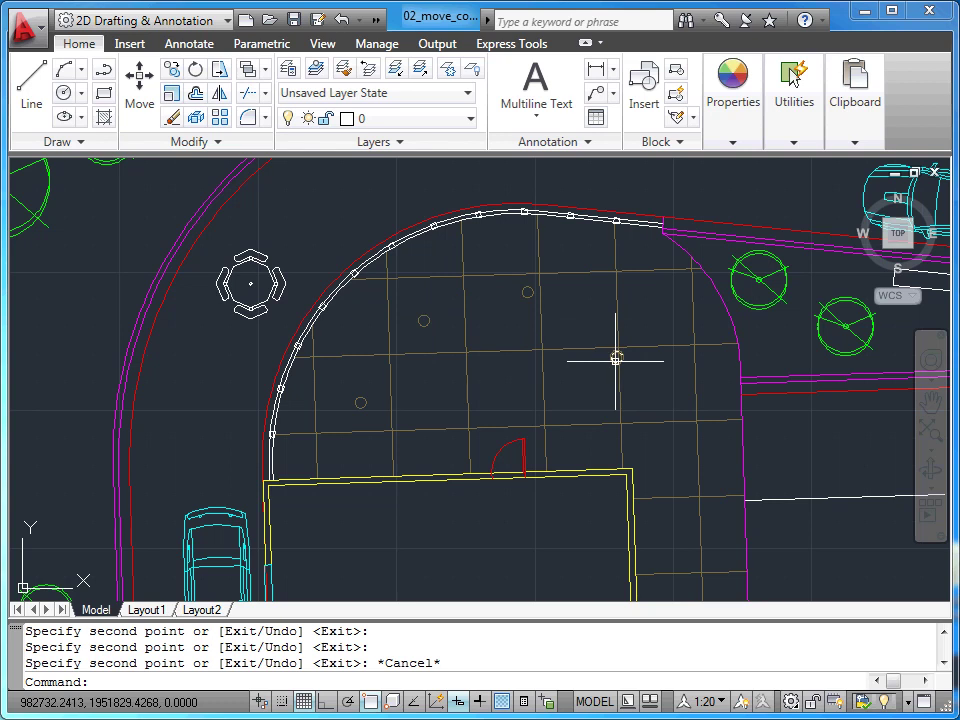
Move the round table-and-chairs block by its centre onto the plaza paving near its left edge.
click(150, 100)
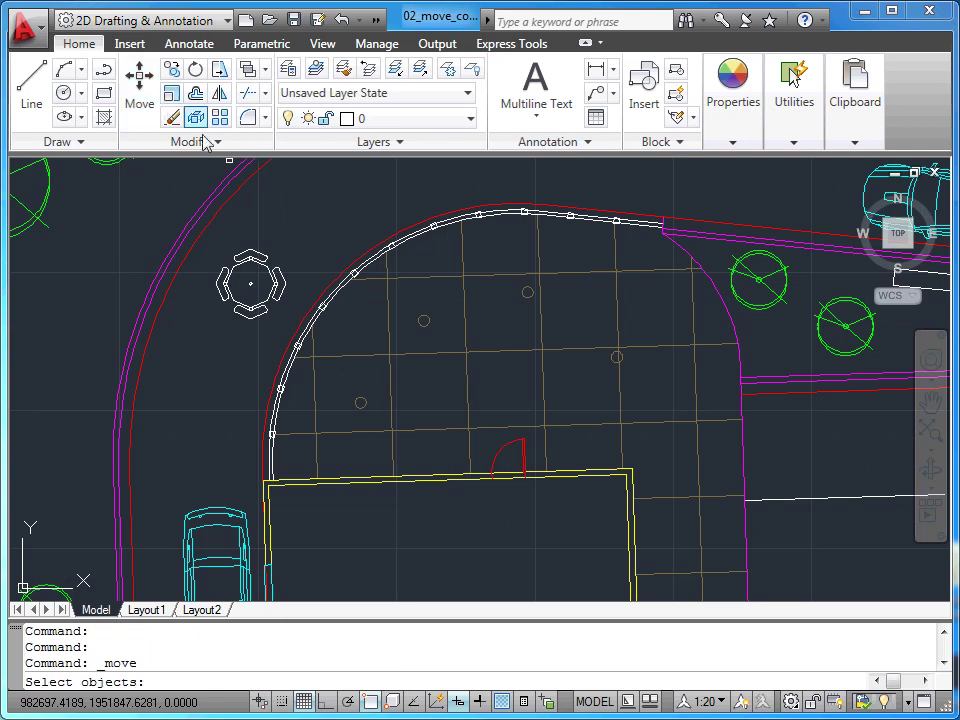
click(252, 280)
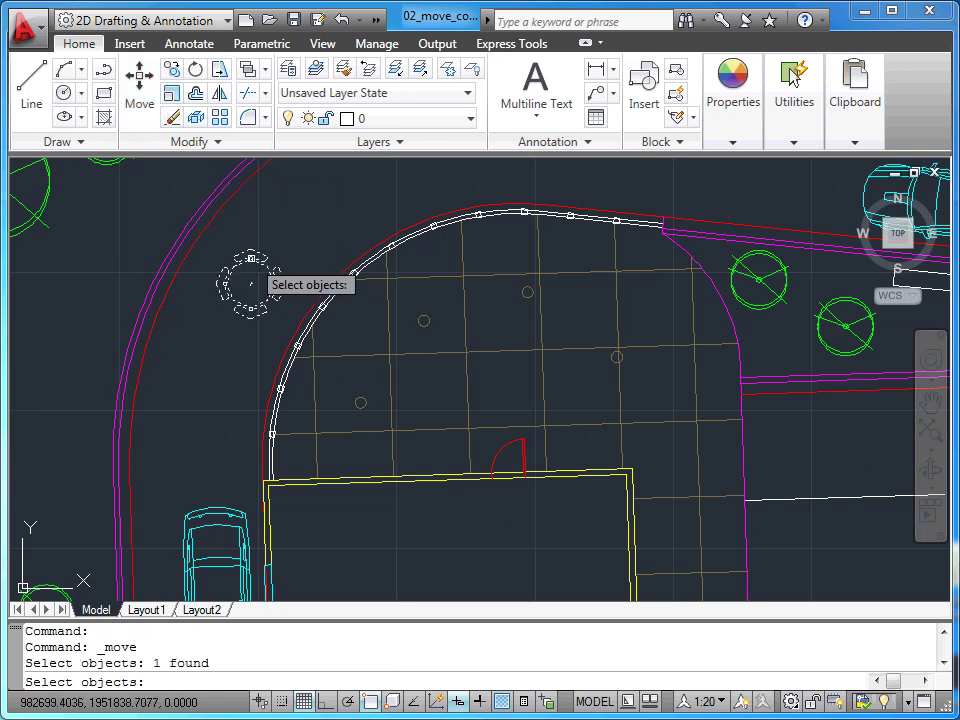
key(Return)
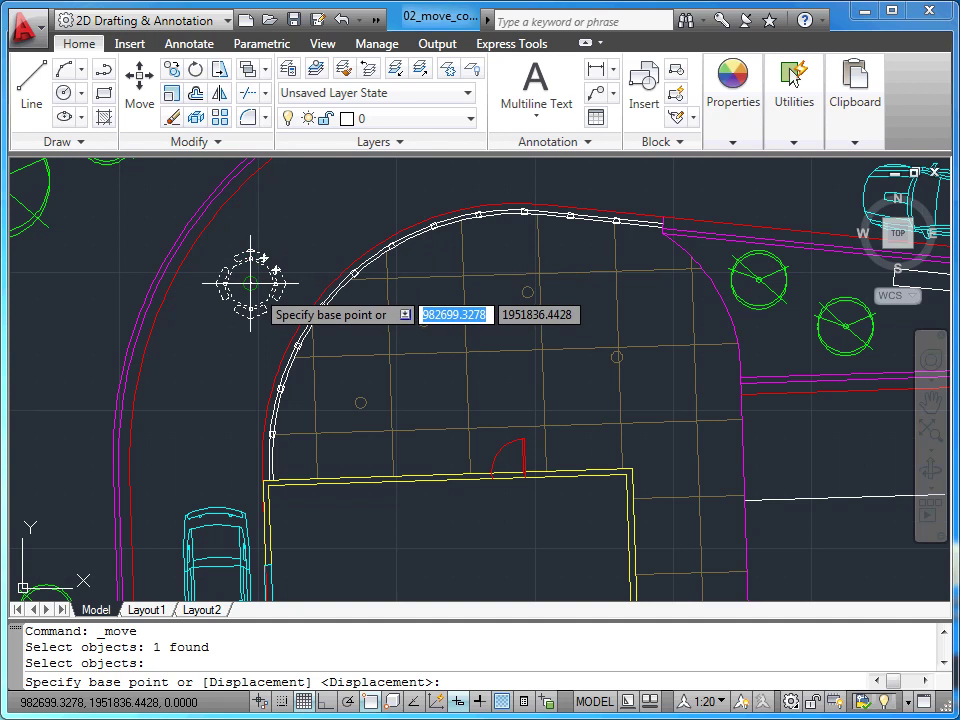
click(250, 284)
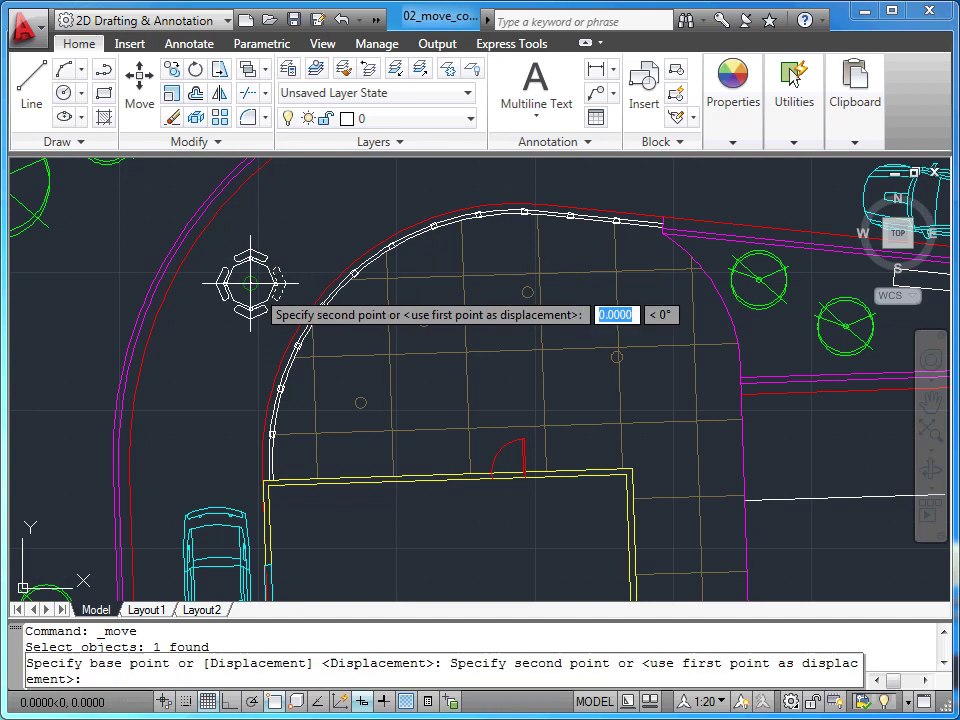
click(364, 404)
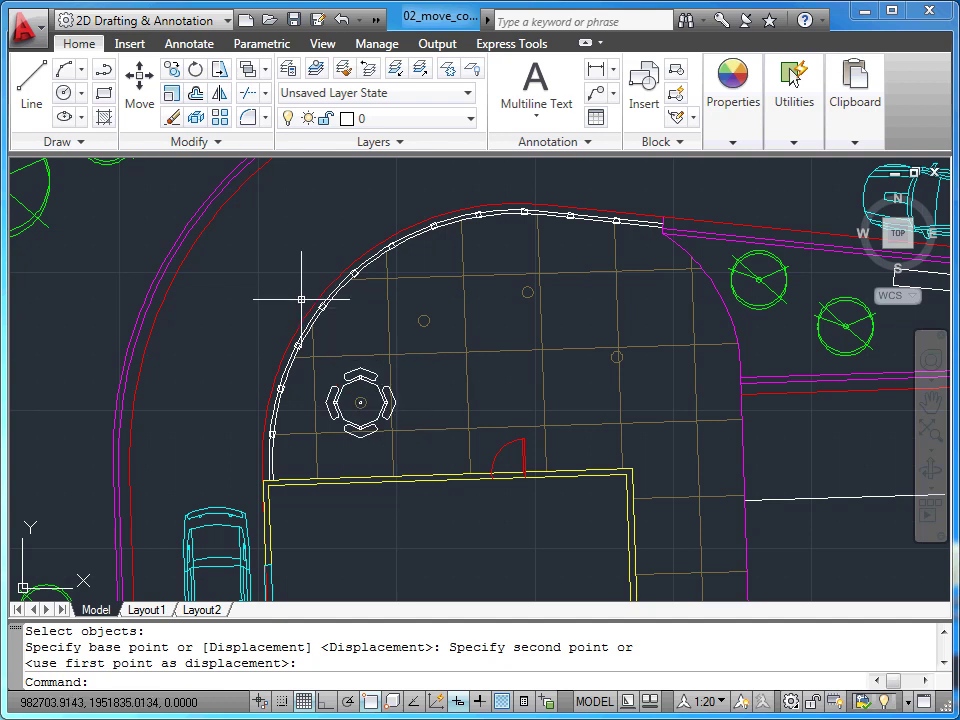
Copy the patio table from its centre to further spots across the plaza, including its right side.
click(171, 68)
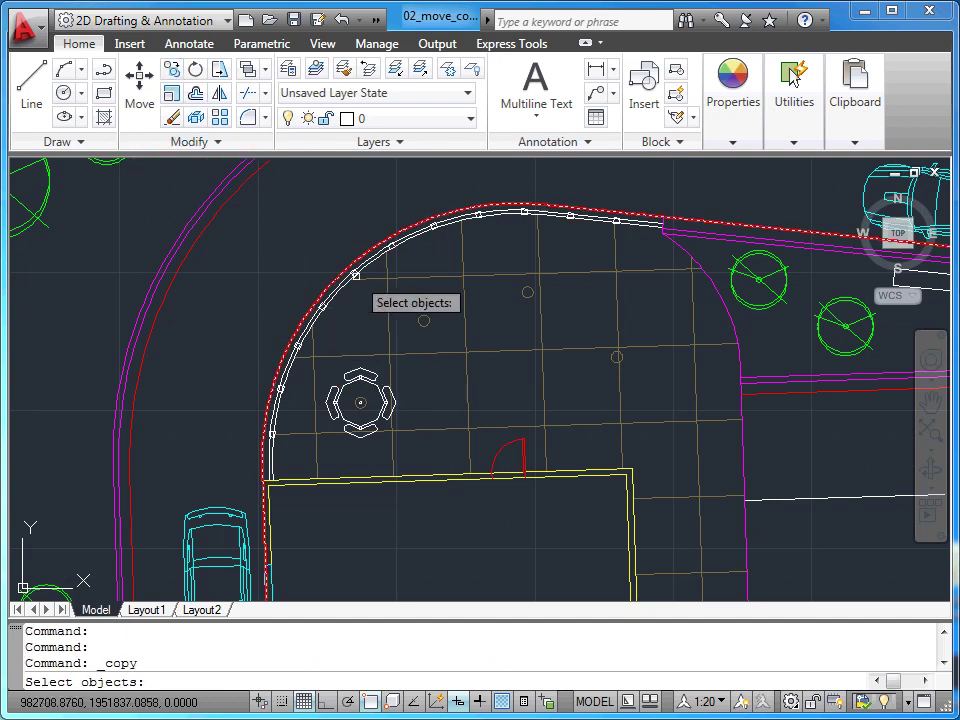
click(361, 402)
key(Return)
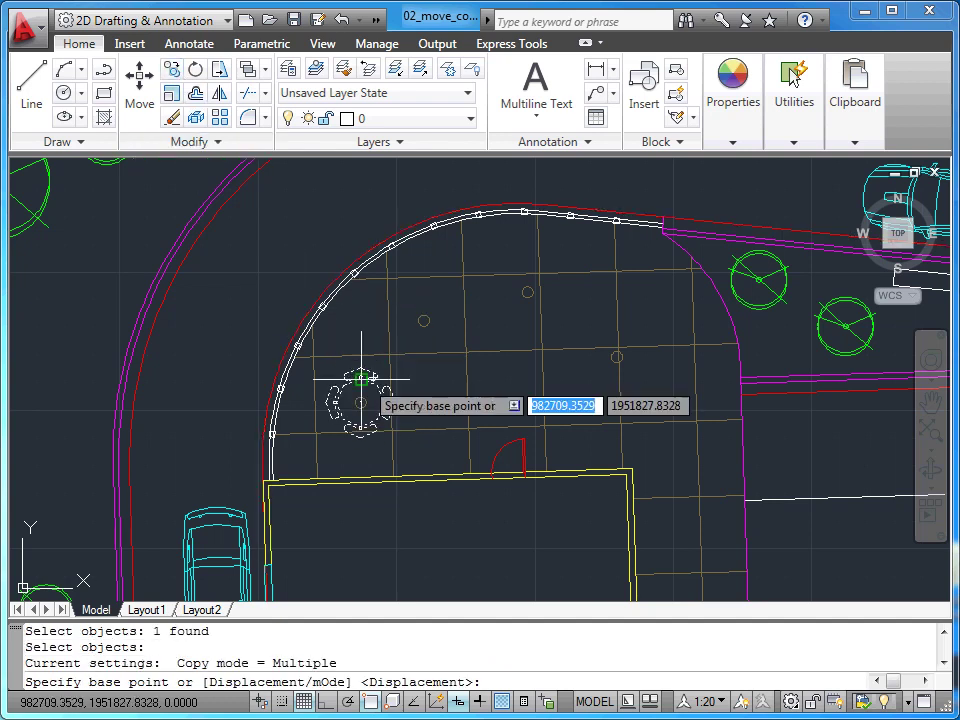
click(361, 402)
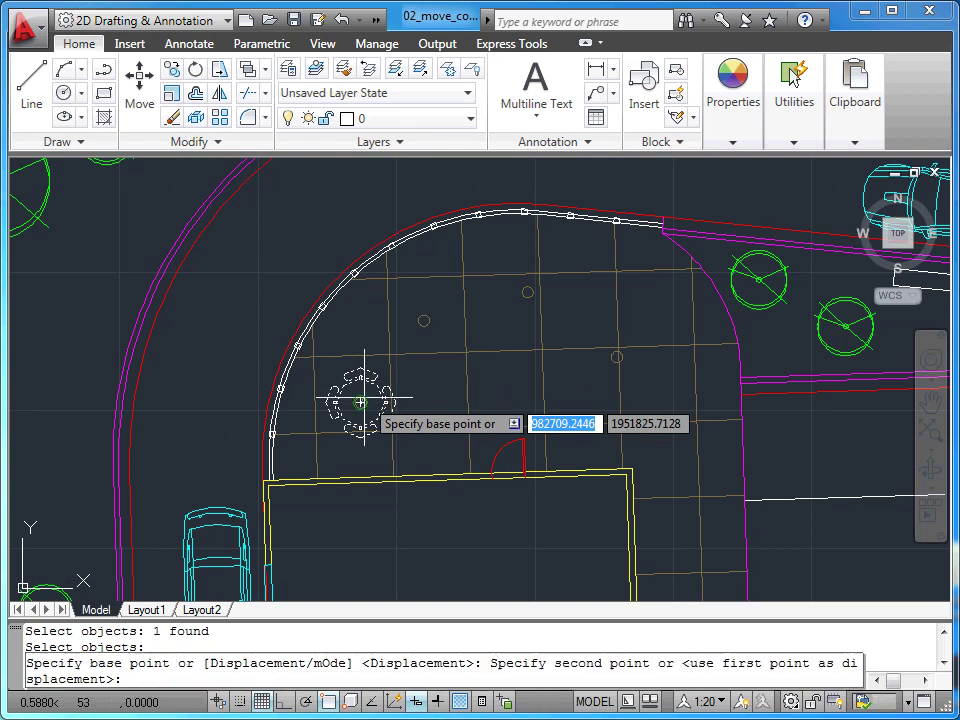
click(423, 320)
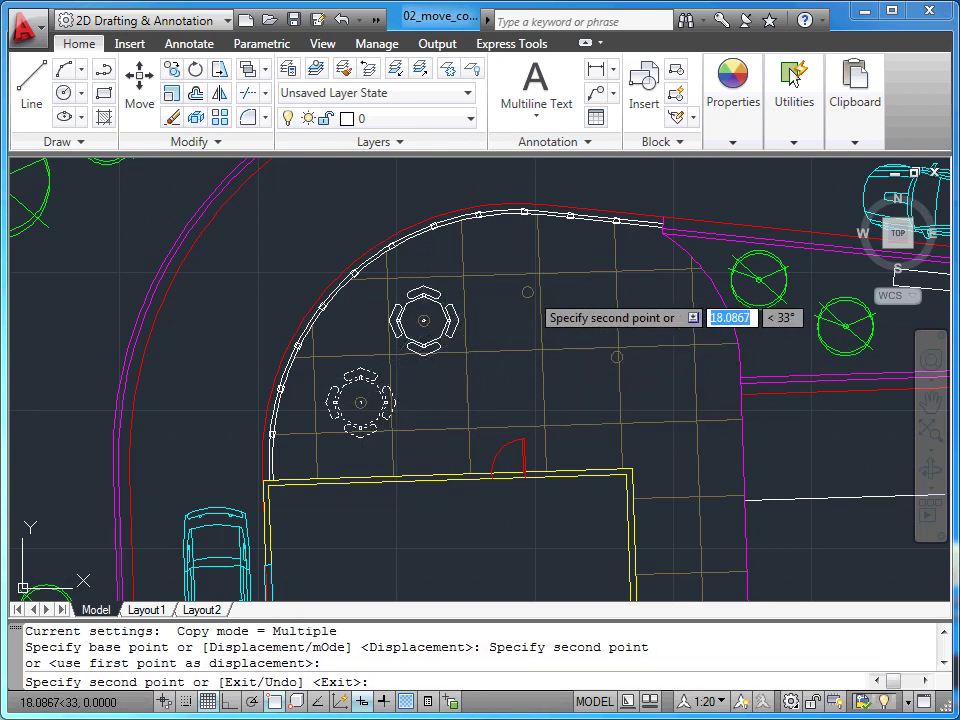
click(617, 357)
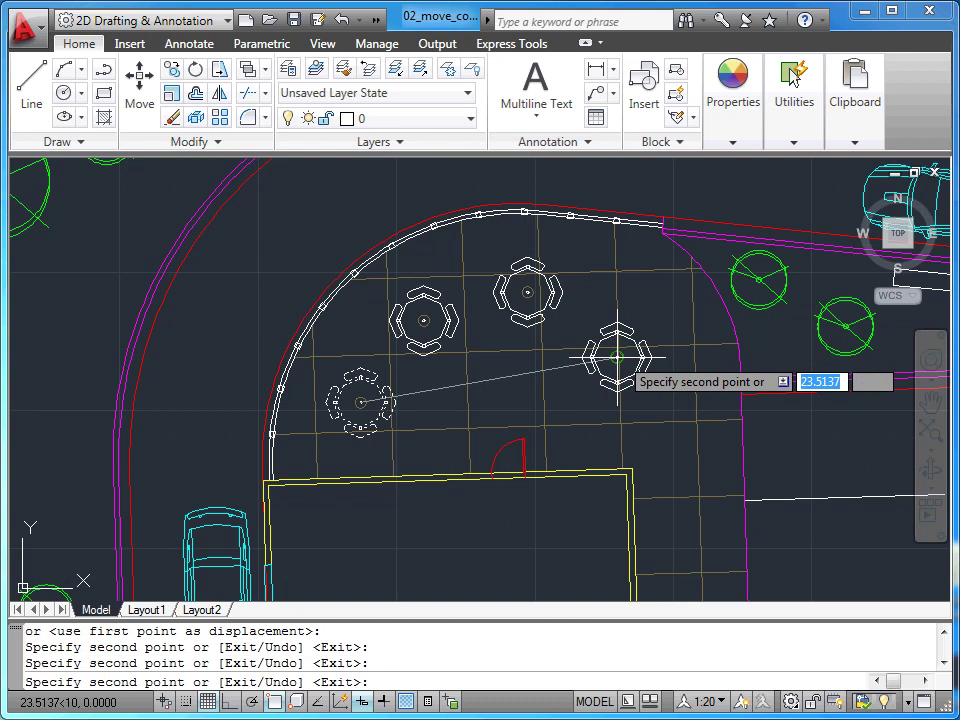
key(Escape)
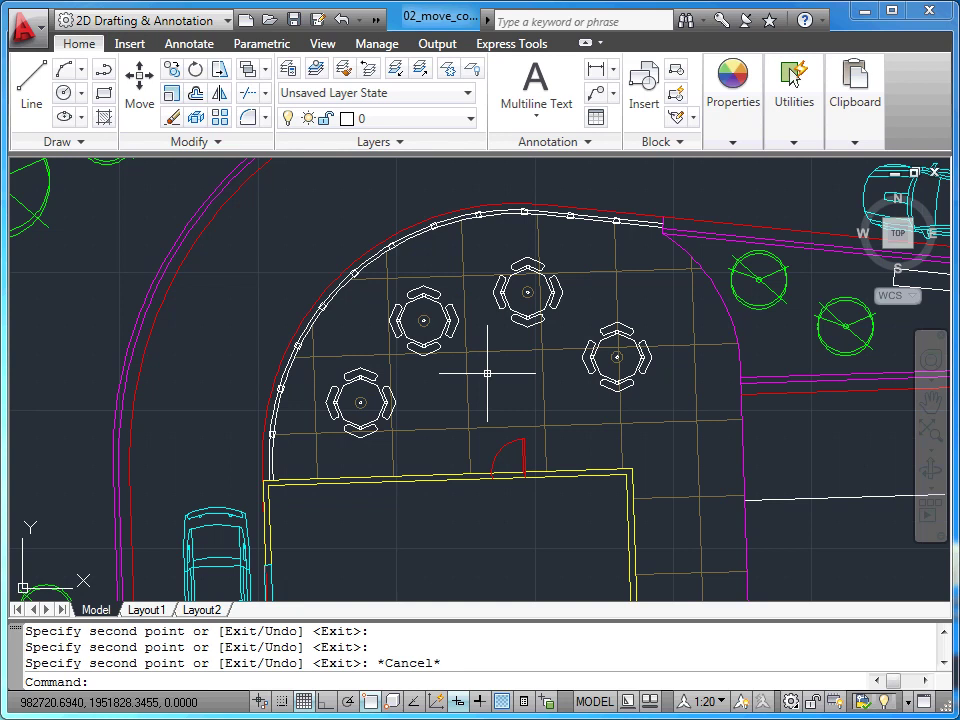
Zoom out, pan to the parking lot, and zoom in on the parked car and stalls.
scroll(487, 373, down, 5)
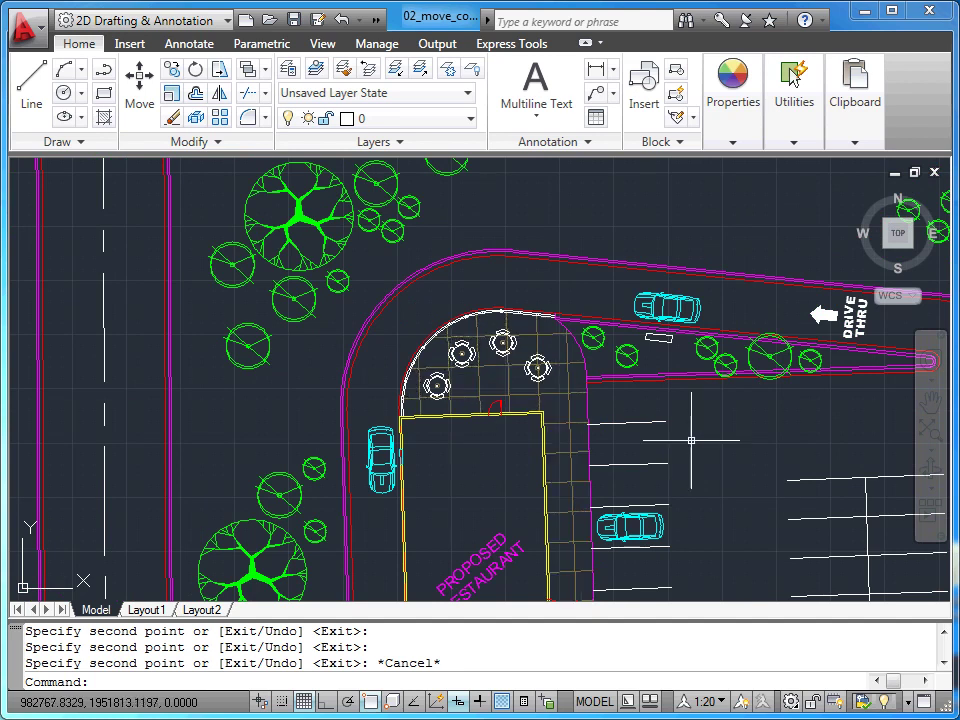
mouse_move(718, 444)
middle_down()
mouse_move(538, 314)
mouse_move(503, 225)
middle_up()
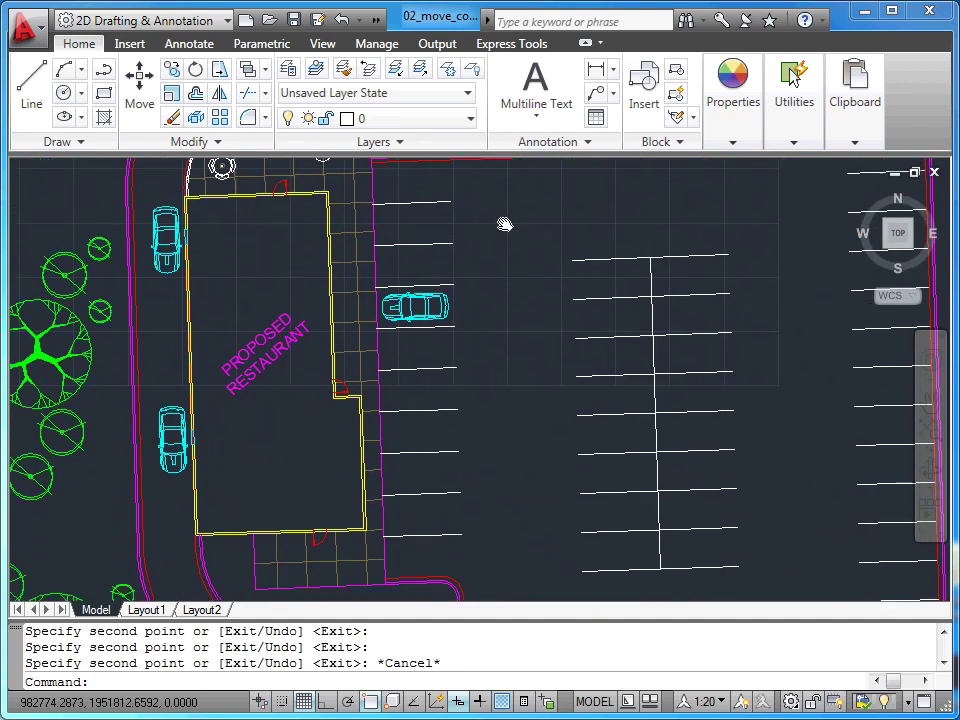
scroll(541, 328, up, 2)
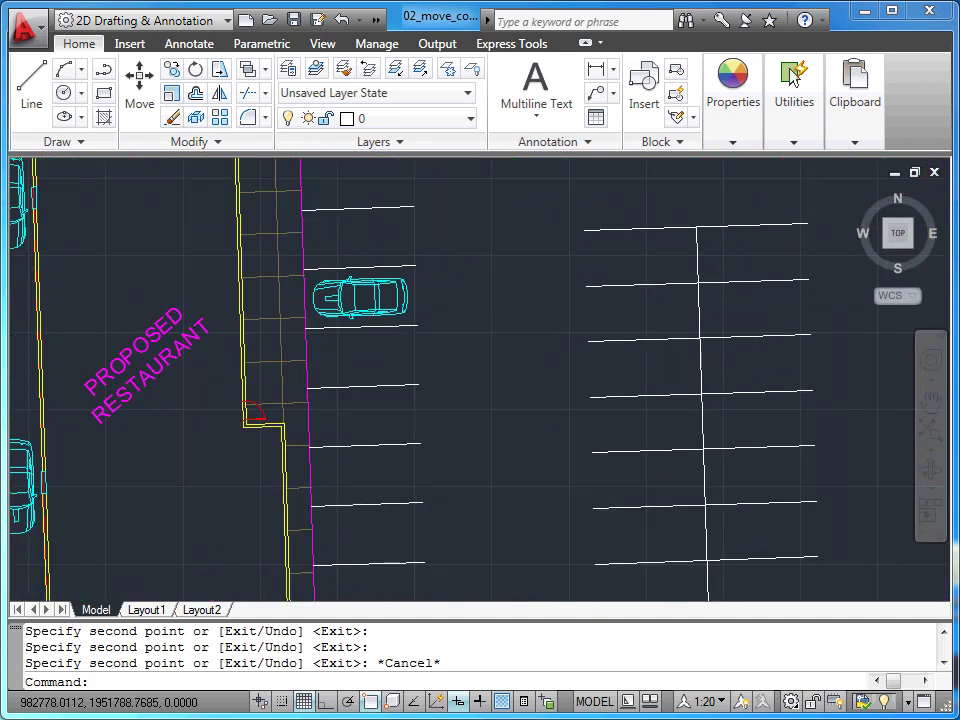
scroll(509, 324, up, 1)
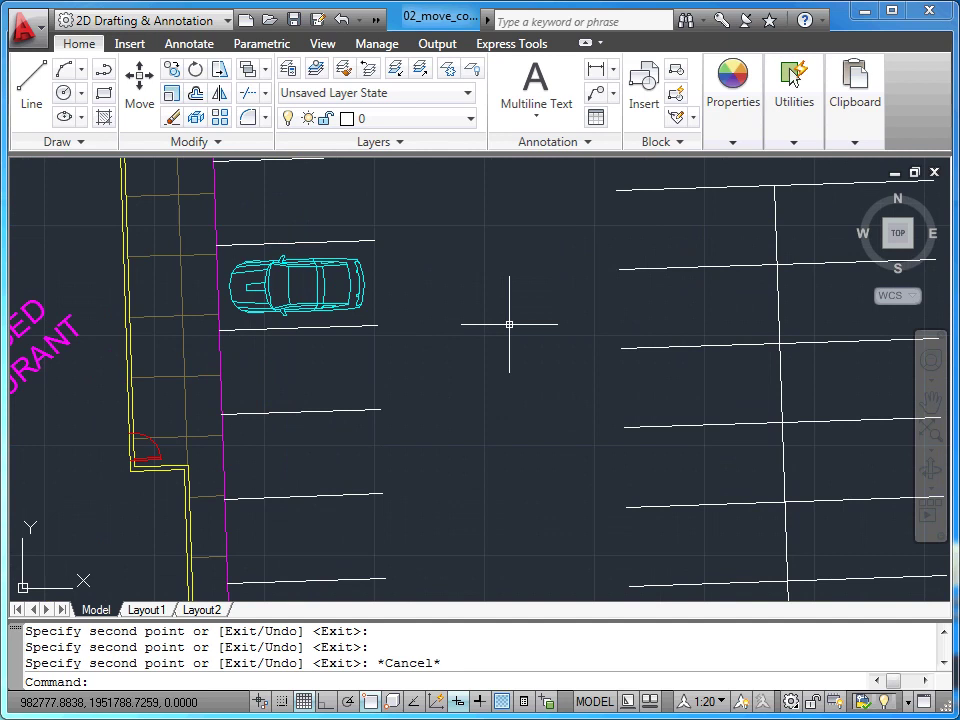
Copy the parked car, based on a stall-line corner, into the next two stalls below.
click(171, 70)
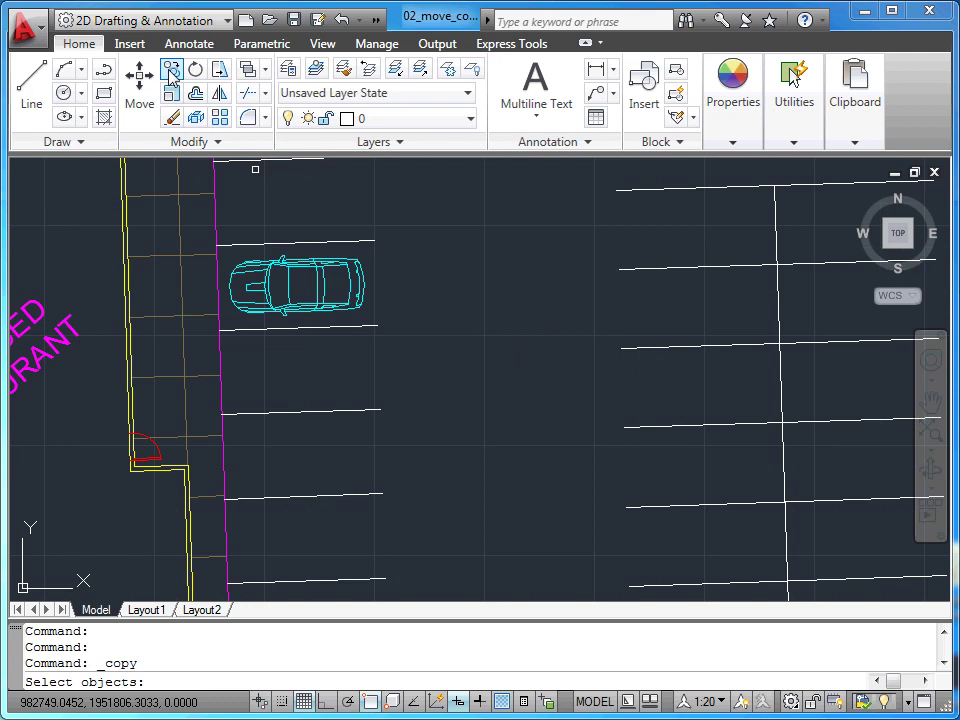
click(309, 261)
key(Return)
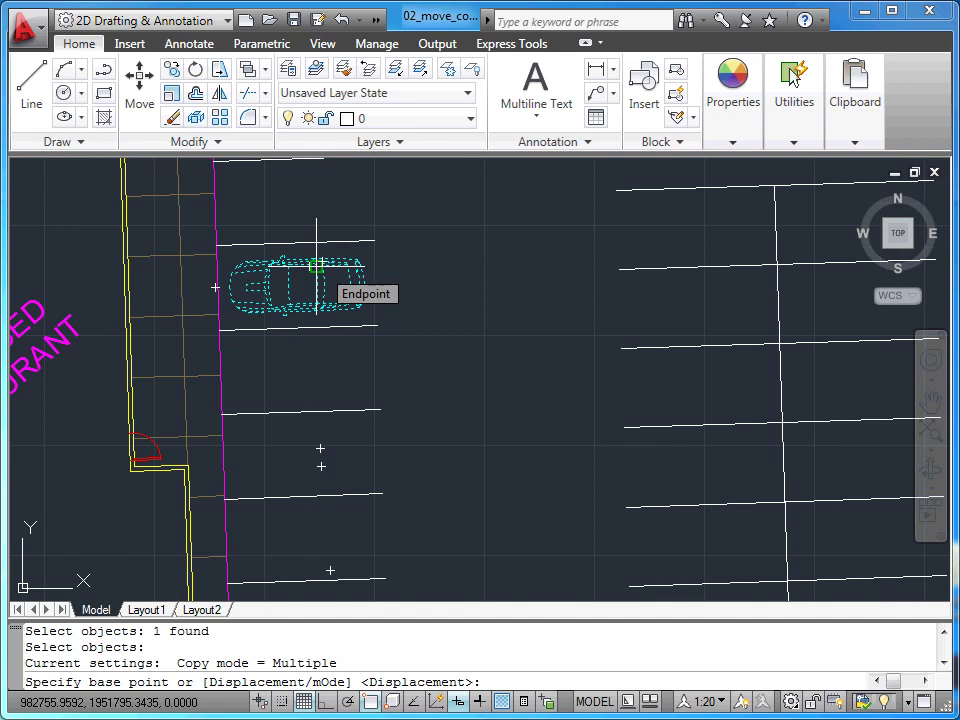
click(374, 240)
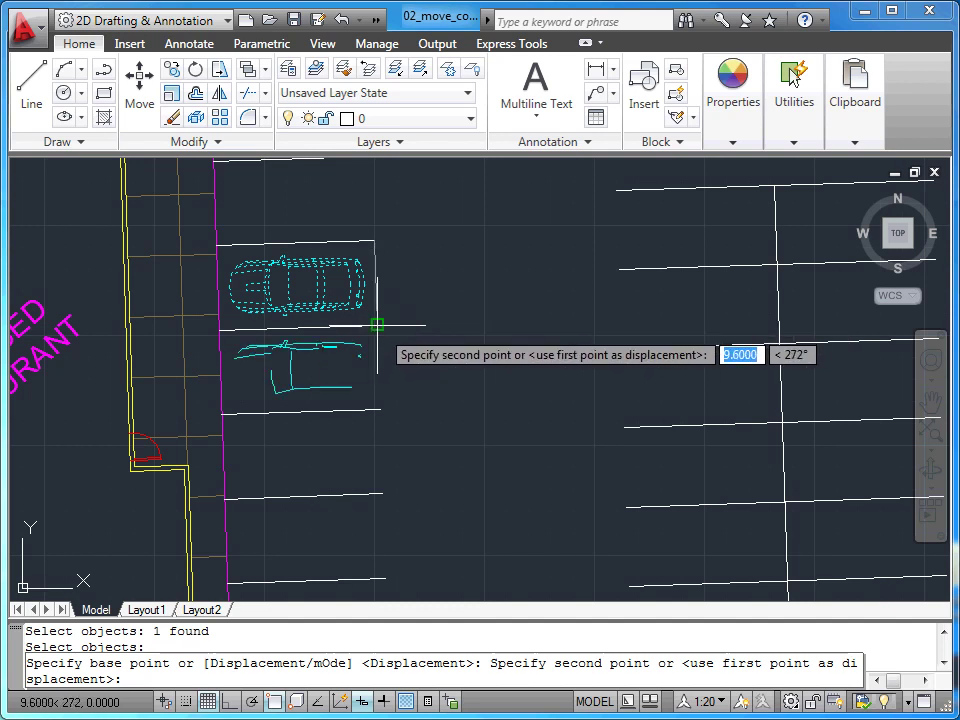
click(377, 325)
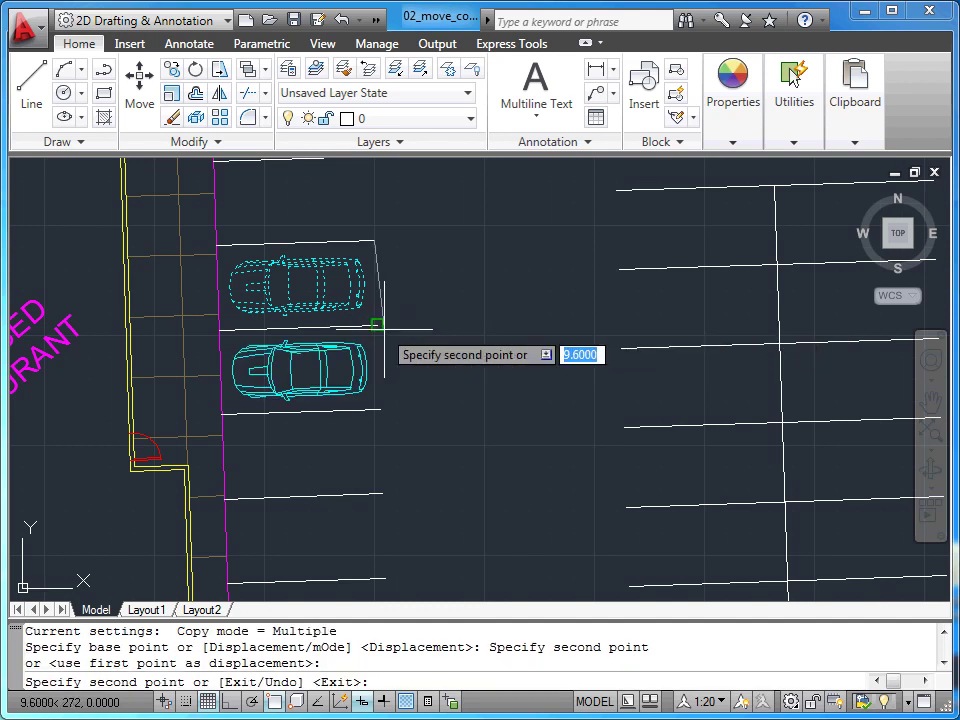
click(380, 409)
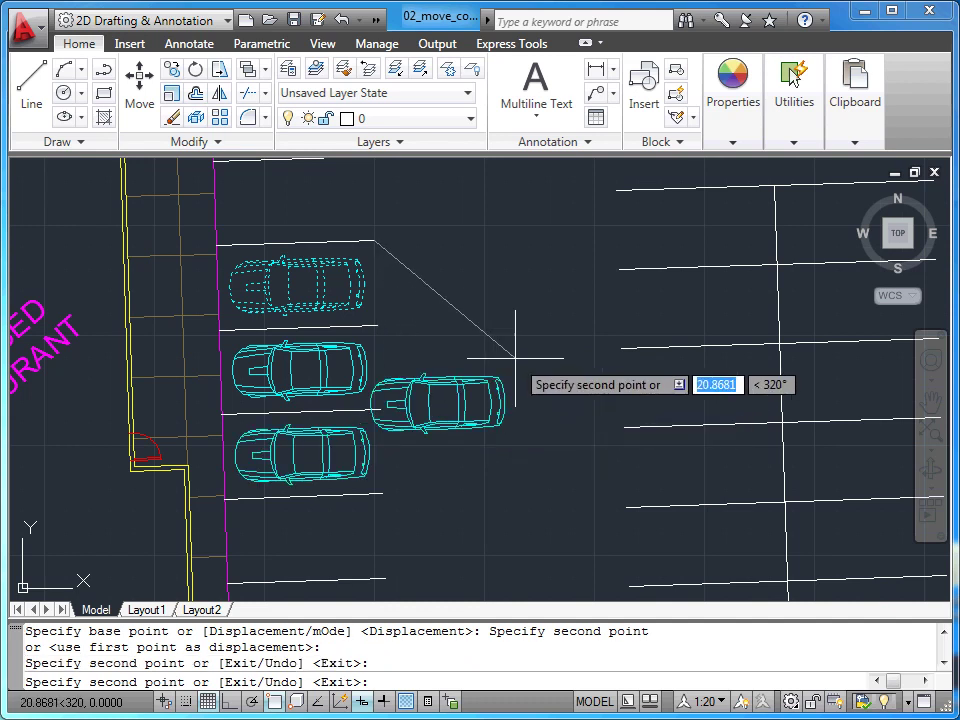
key(Escape)
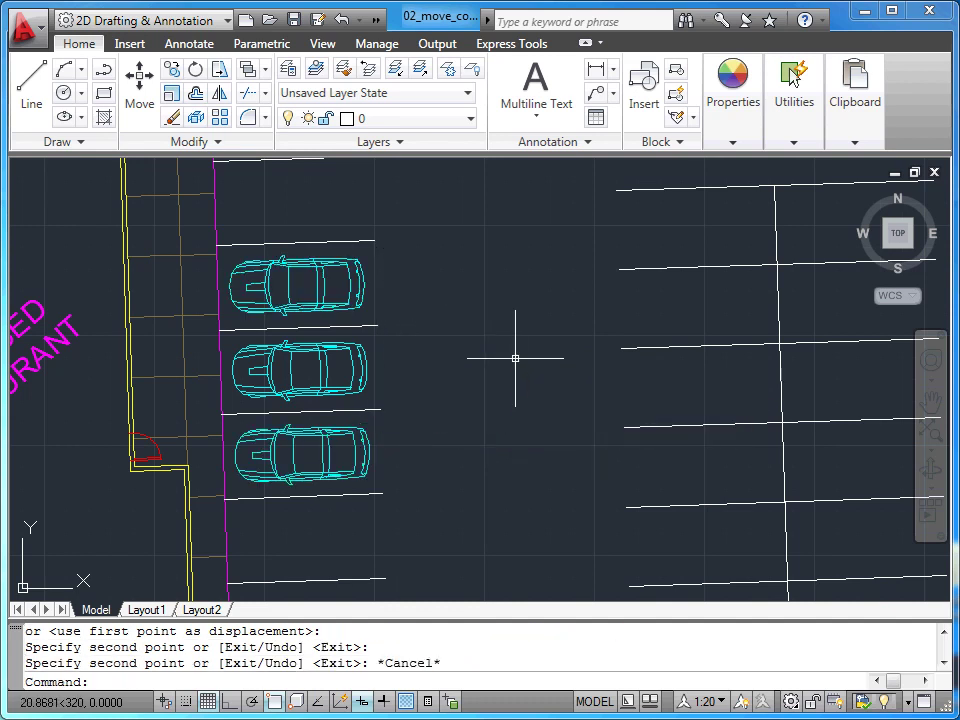